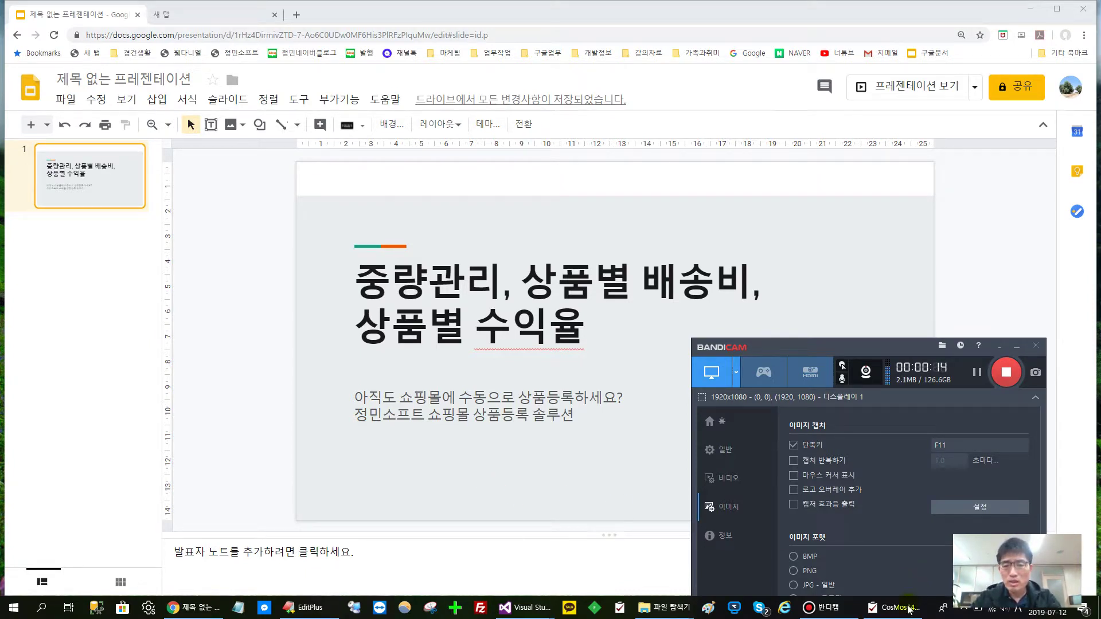
Step: Switch to CosMos64 and open the Amazon page of the Winsday 18 kids luggage from its product record
{"action": "left_click", "coordinate": [887, 610]}
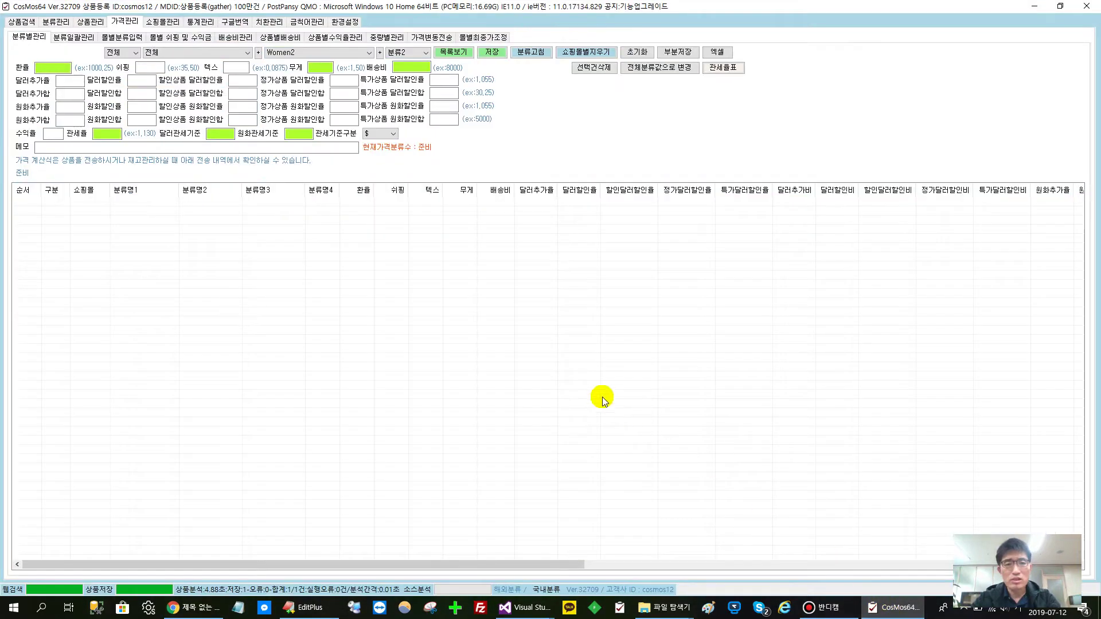
{"action": "left_click", "coordinate": [92, 22]}
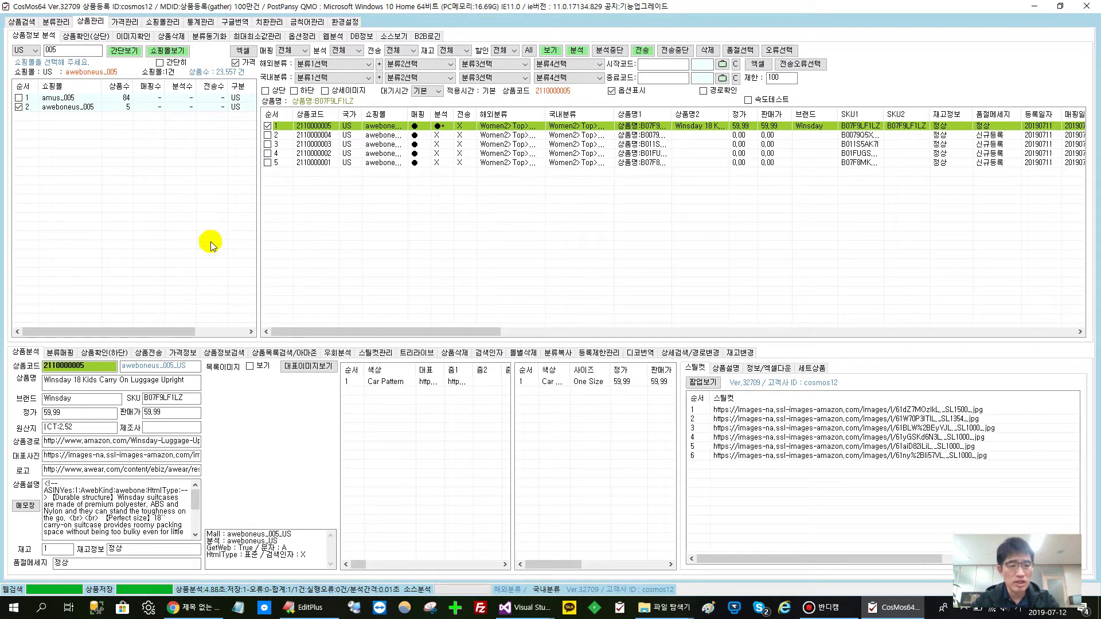
{"action": "left_click", "coordinate": [714, 384]}
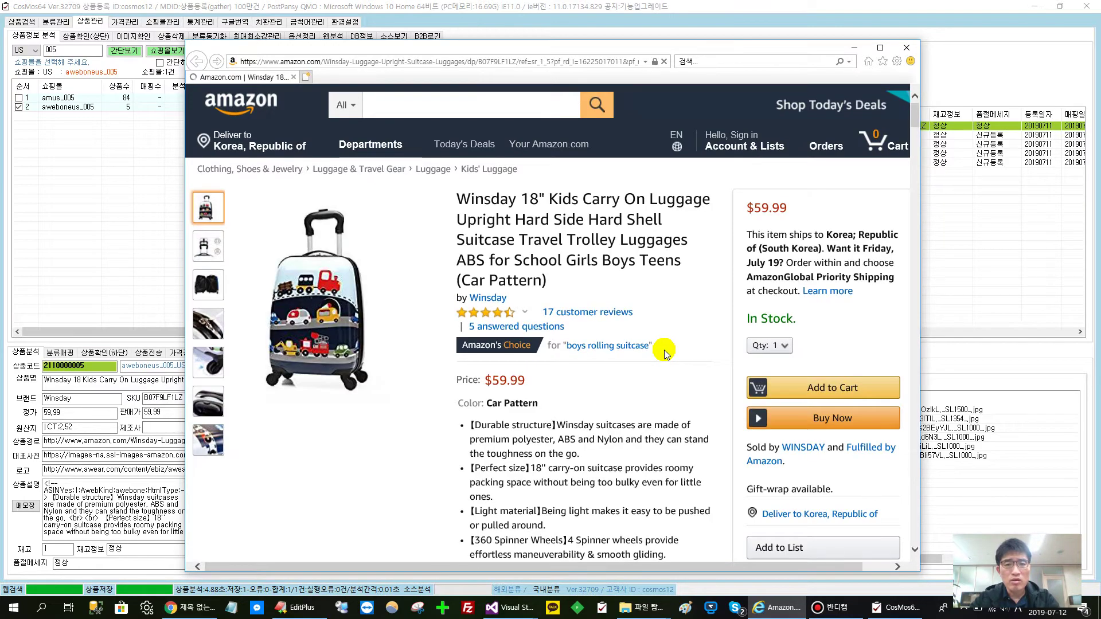
Step: Find the product dimensions and shipping weight in the details of the Amazon page, highlighting the dimensions
{"action": "scroll", "coordinate": [664, 353], "scroll_direction": "down", "scroll_amount": 5}
{"action": "scroll", "coordinate": [660, 355], "scroll_direction": "down", "scroll_amount": 8}
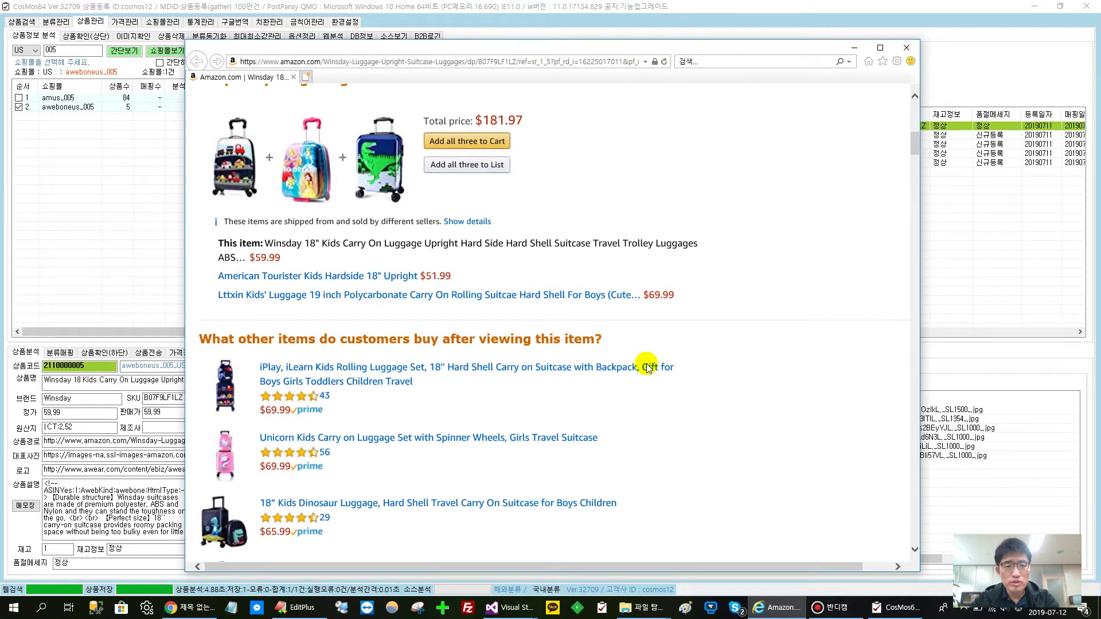
{"action": "scroll", "coordinate": [646, 363], "scroll_direction": "down", "scroll_amount": 10}
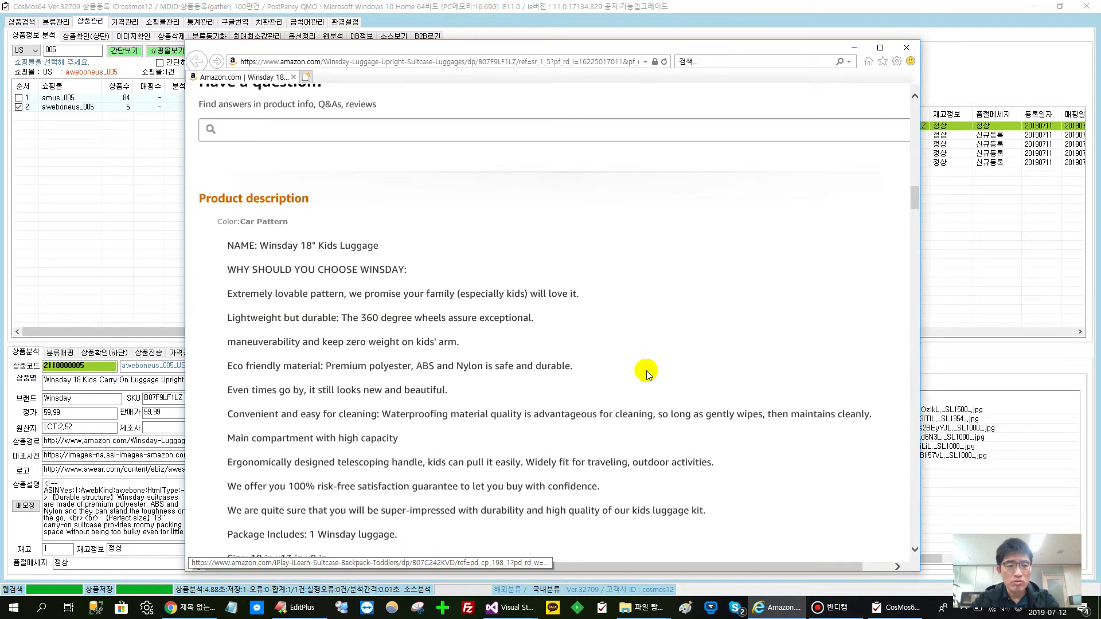
{"action": "scroll", "coordinate": [646, 371], "scroll_direction": "down", "scroll_amount": 3}
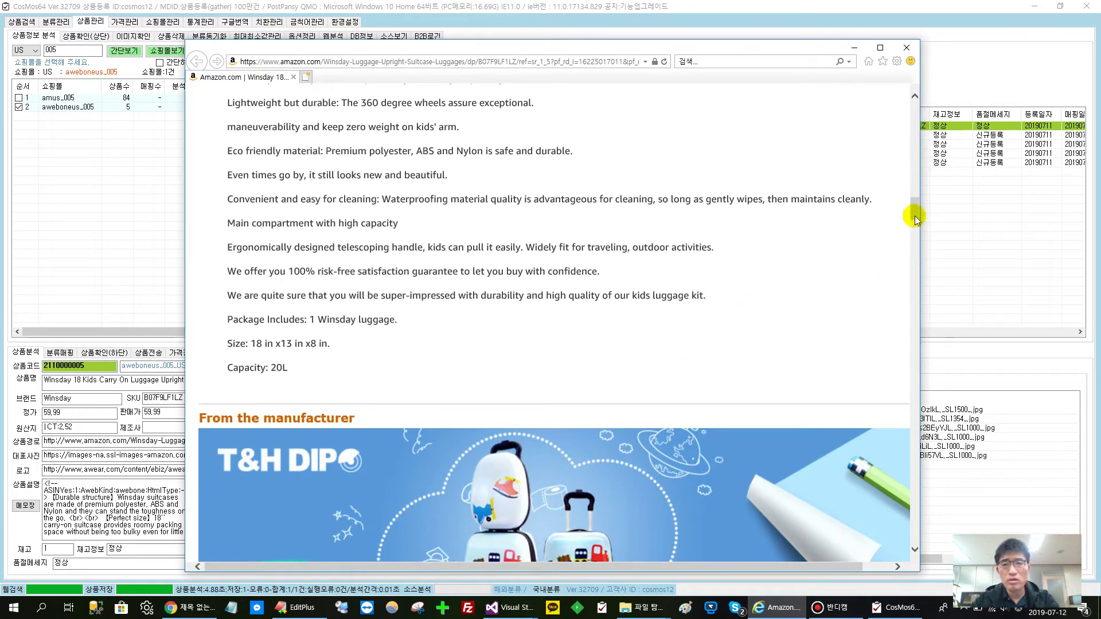
{"action": "left_click_drag", "start_coordinate": [914, 215], "coordinate": [917, 291]}
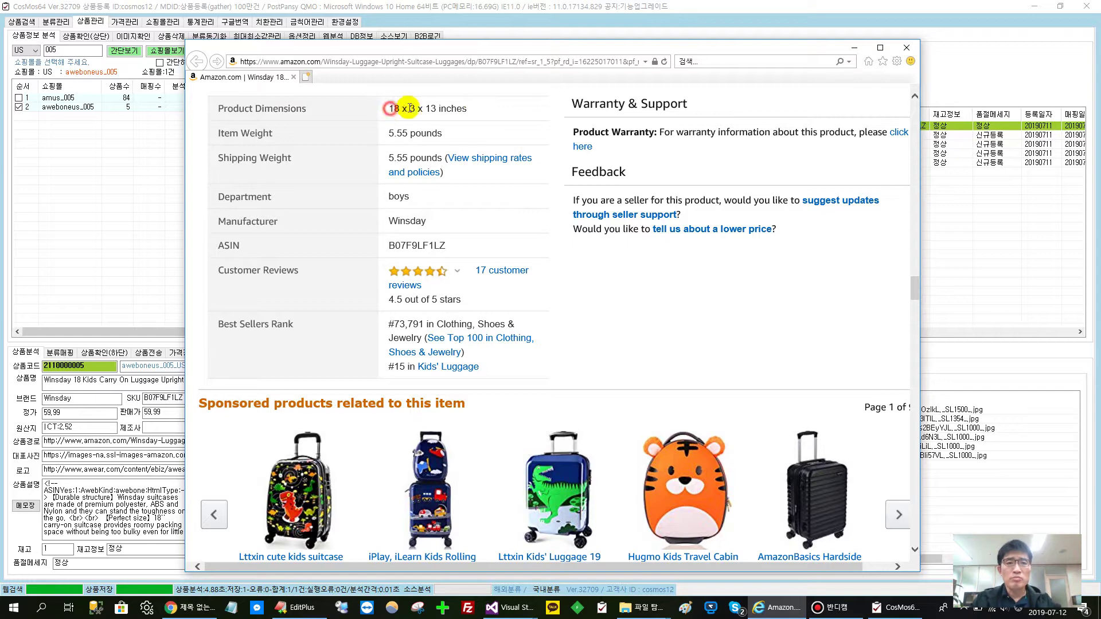
{"action": "left_click_drag", "start_coordinate": [388, 107], "coordinate": [475, 102]}
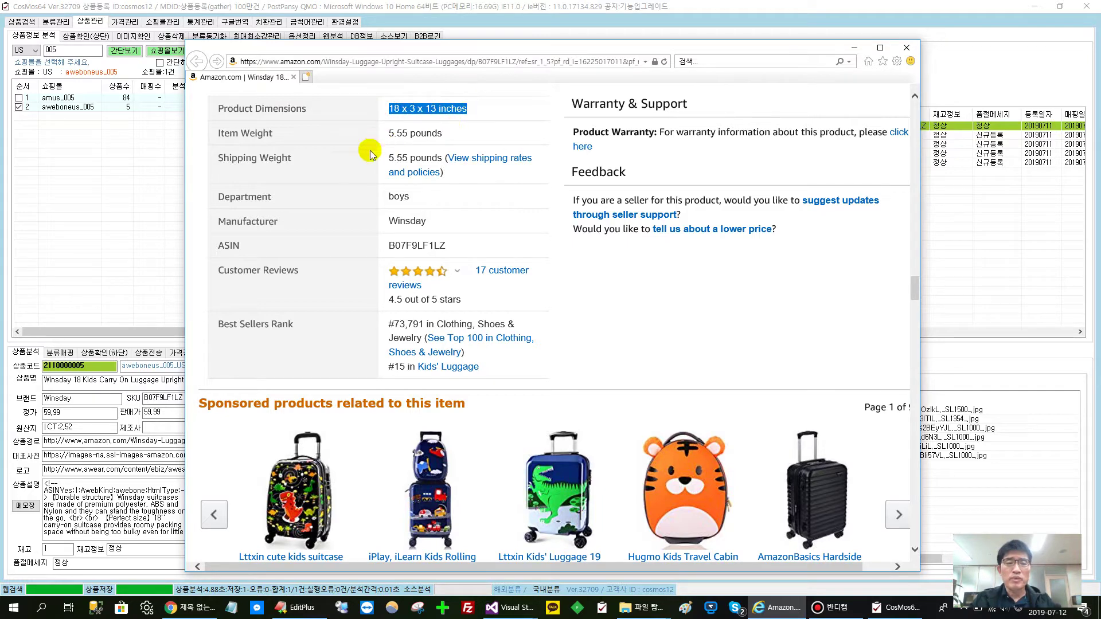
Step: Check the weight recorded in the product's origin field (원산지) and list the US weight-based shipping fees (중량별관리)
{"action": "left_click", "coordinate": [83, 429]}
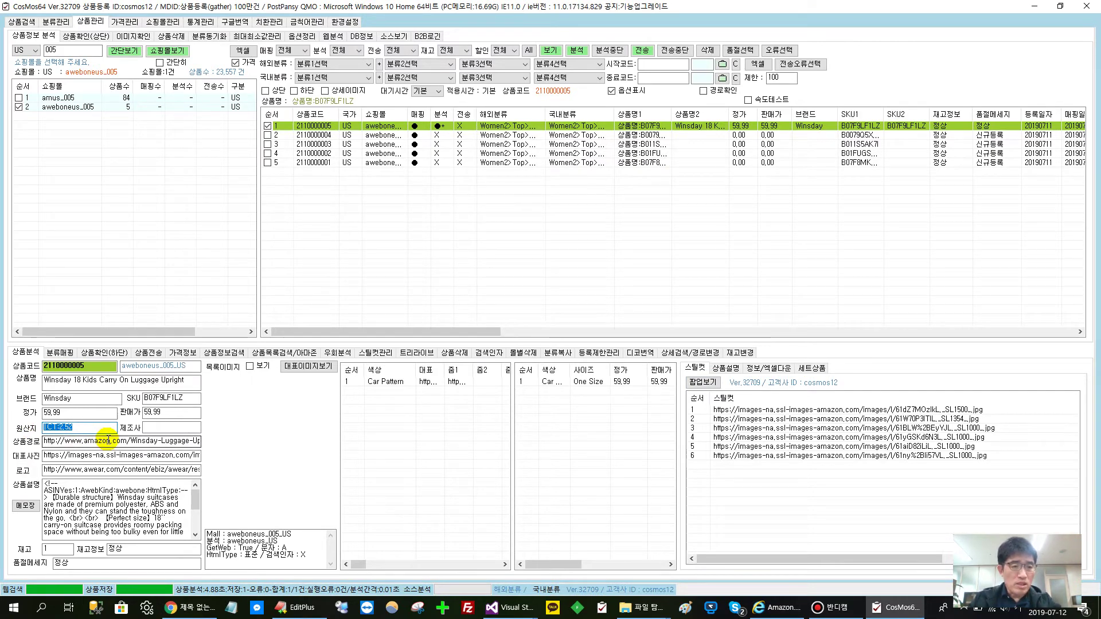
{"action": "left_click", "coordinate": [82, 429]}
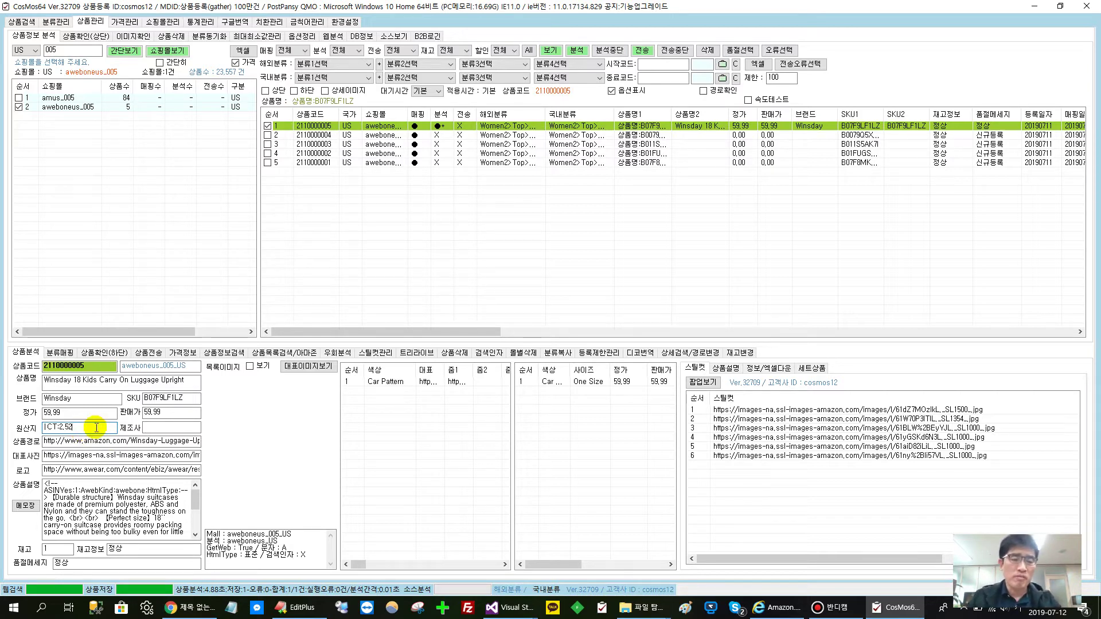
{"action": "left_click", "coordinate": [125, 23]}
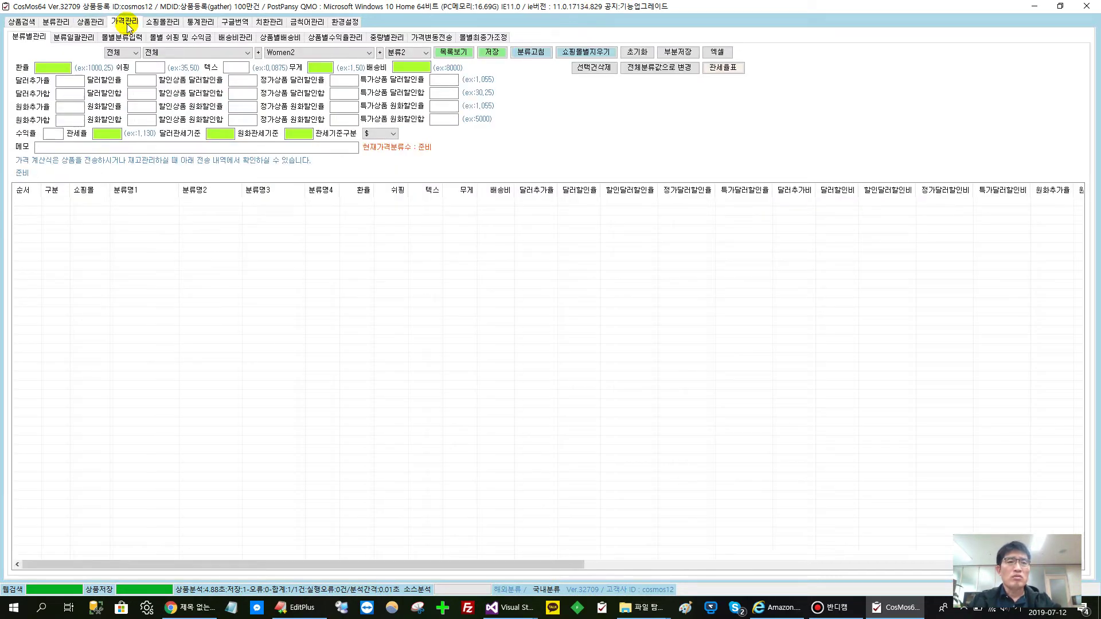
{"action": "left_click", "coordinate": [387, 38]}
{"action": "left_click", "coordinate": [166, 64]}
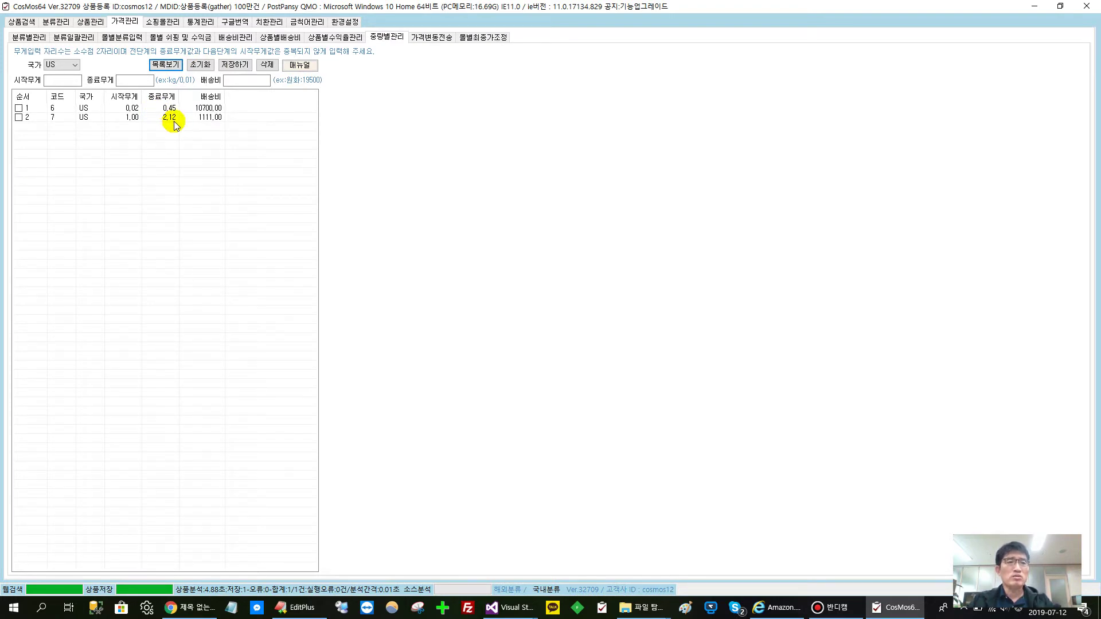
Step: Compare the weight in the luggage record's origin field with the US weight ranges
{"action": "left_click", "coordinate": [90, 21]}
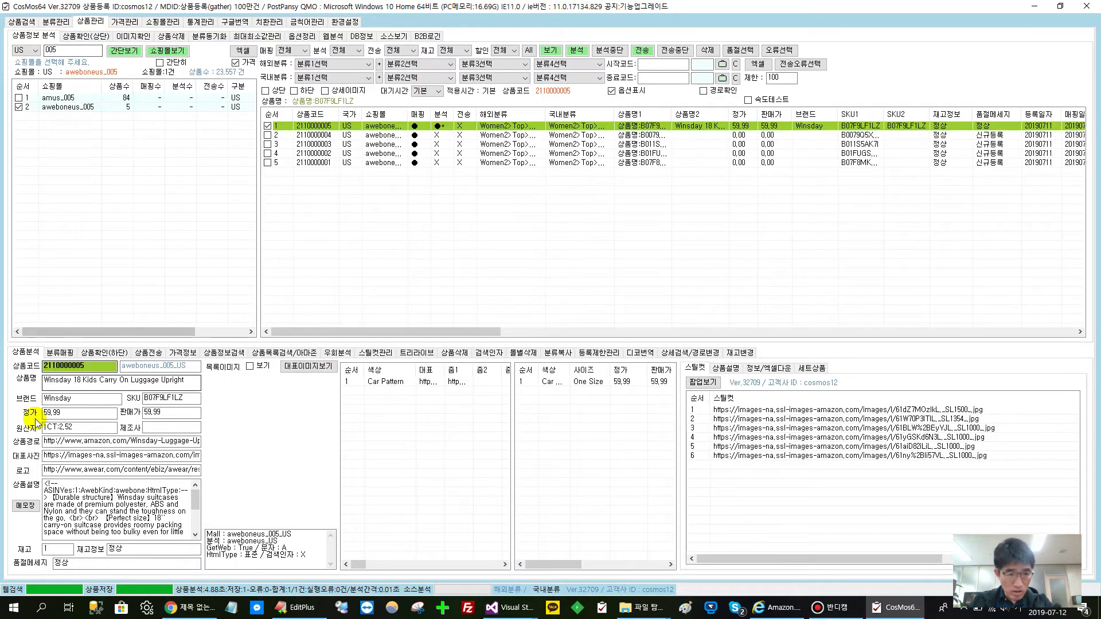
{"action": "left_click_drag", "start_coordinate": [81, 428], "coordinate": [25, 423]}
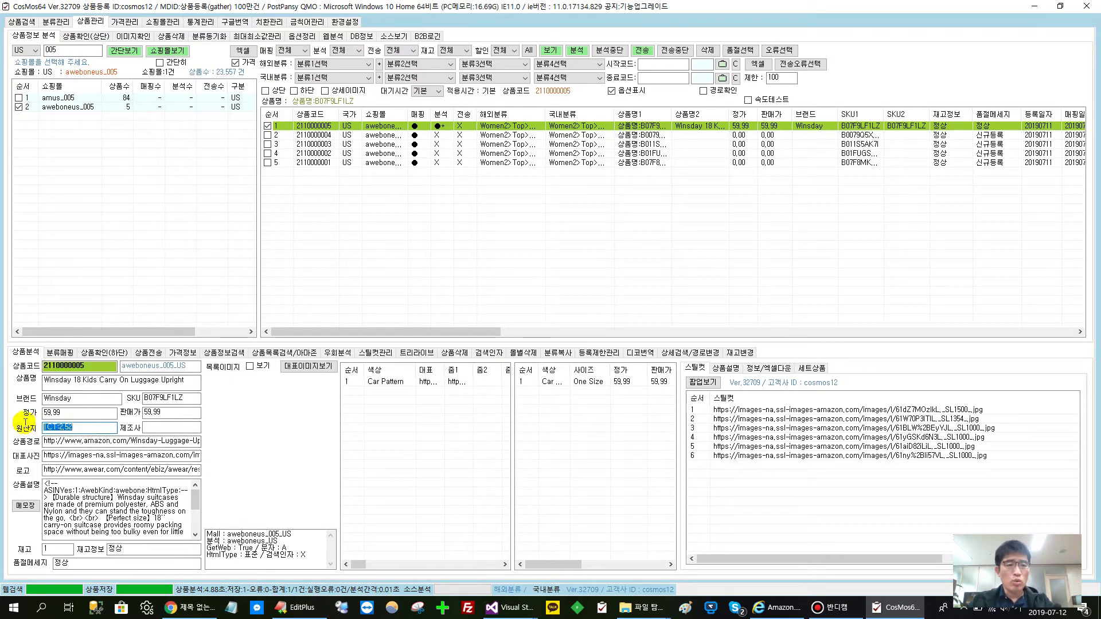
{"action": "left_click", "coordinate": [125, 23]}
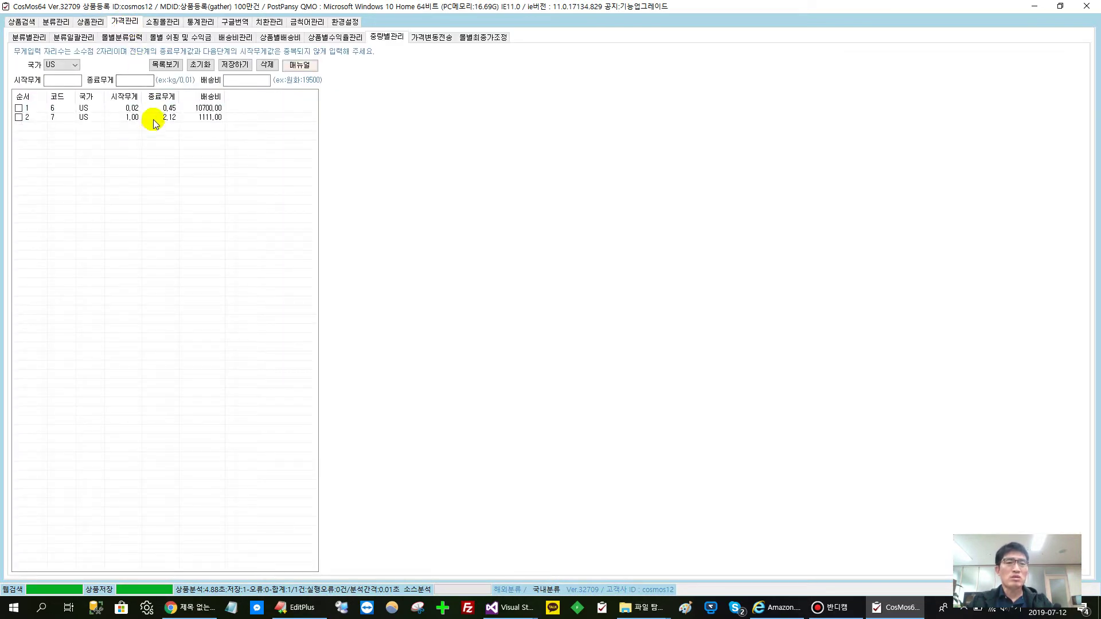
Step: Save a new US weight range with start weight 2.13, end weight 3 and shipping fee 9000
{"action": "left_click", "coordinate": [152, 118]}
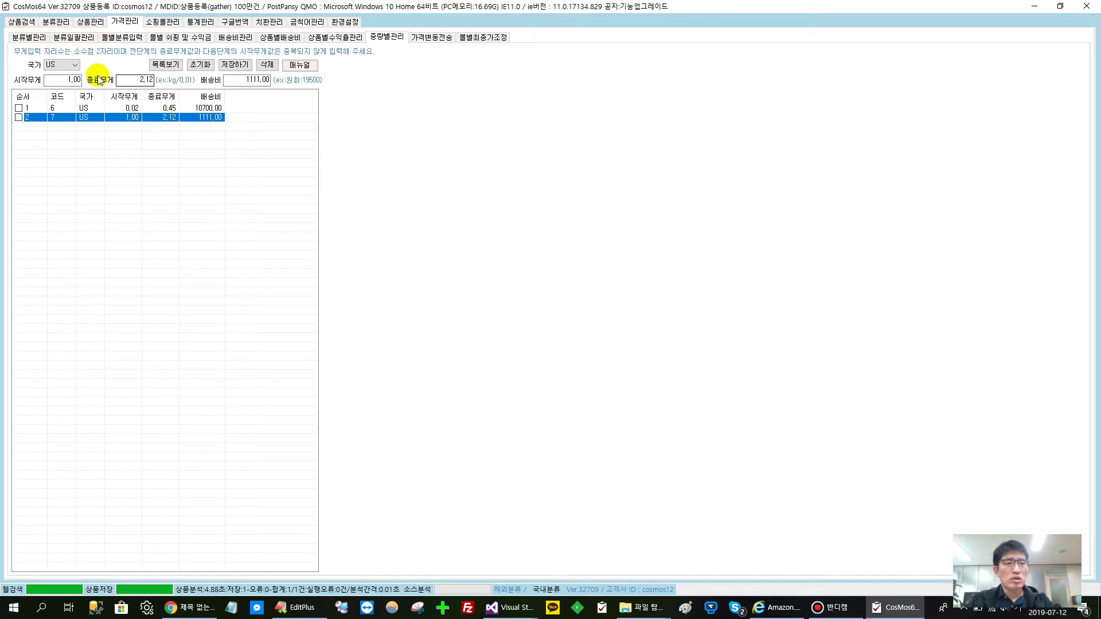
{"action": "left_click", "coordinate": [66, 80]}
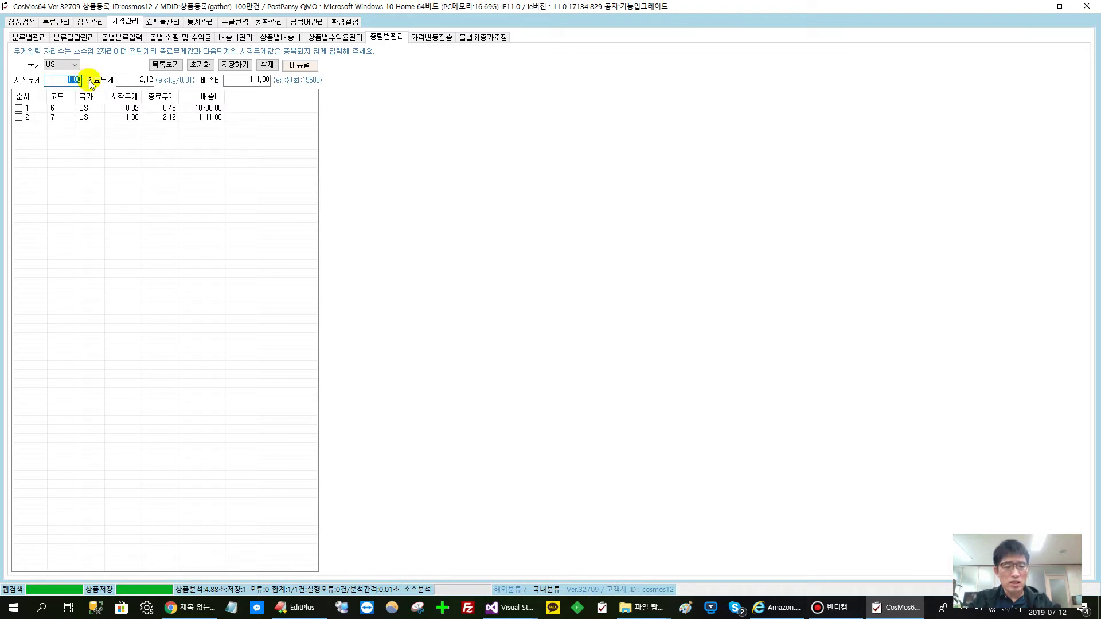
{"action": "type", "text": "2"}
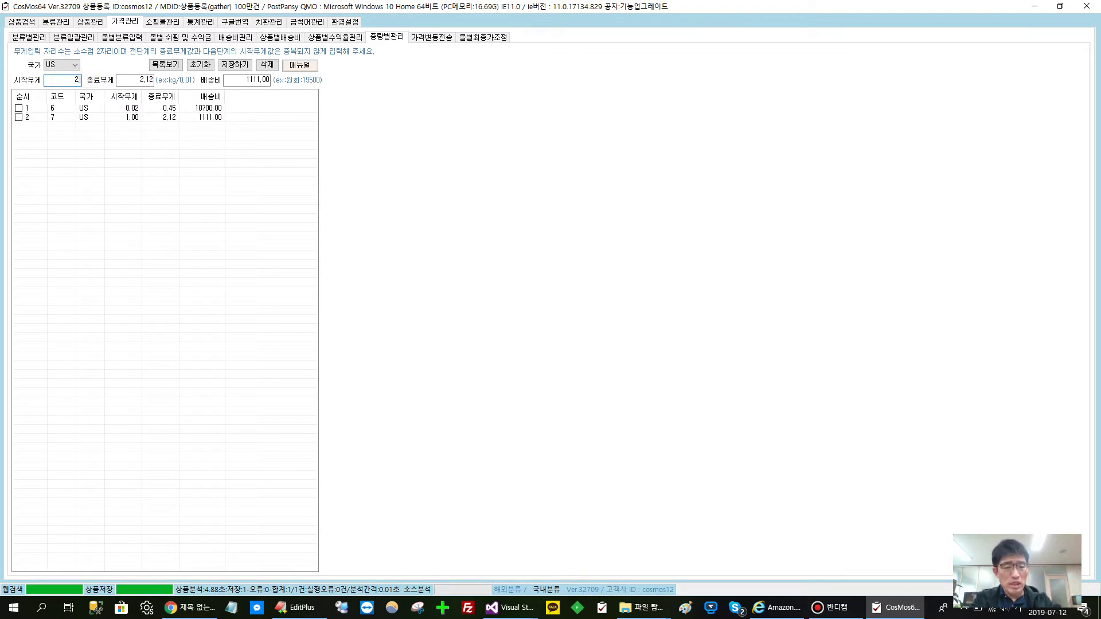
{"action": "type", "text": ".1"}
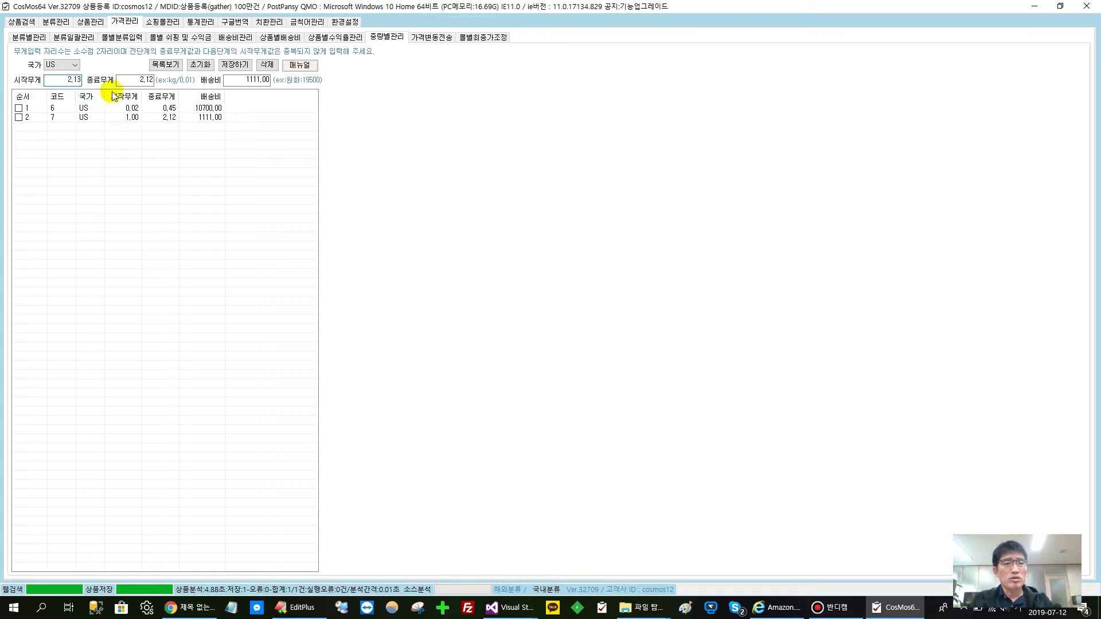
{"action": "left_click", "coordinate": [138, 79]}
{"action": "type", "text": "5"}
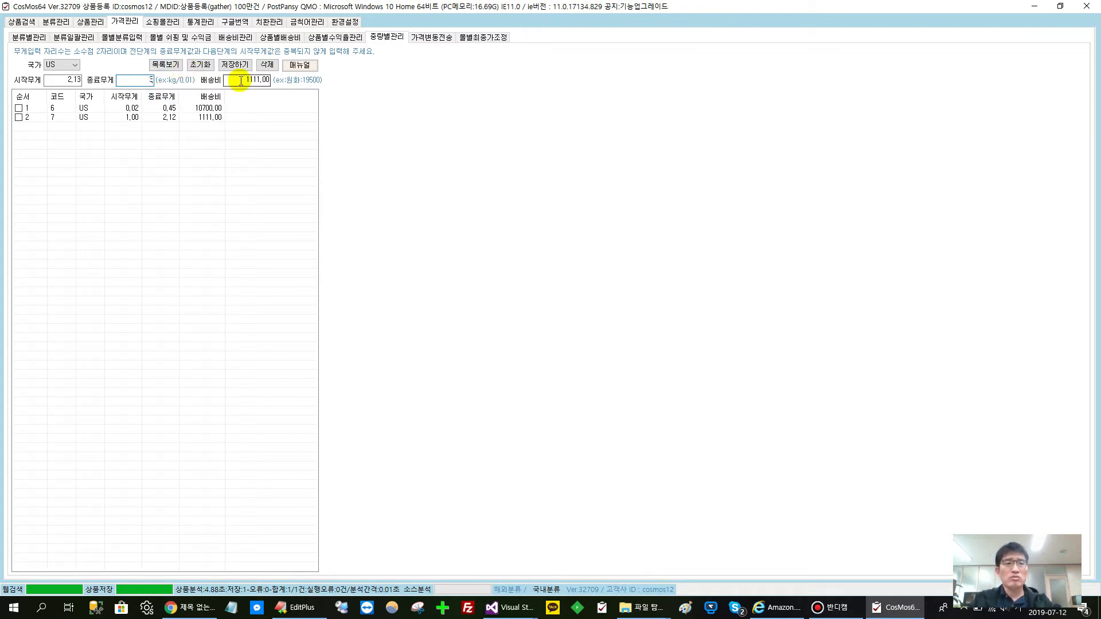
{"action": "left_click_drag", "start_coordinate": [241, 80], "coordinate": [274, 79]}
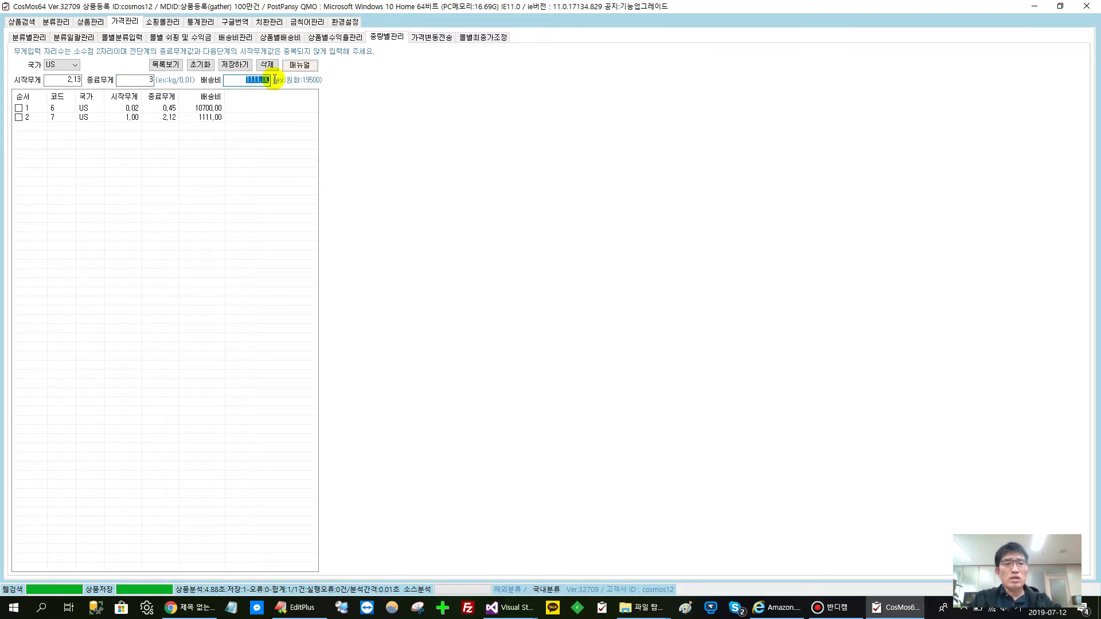
{"action": "type", "text": "9000"}
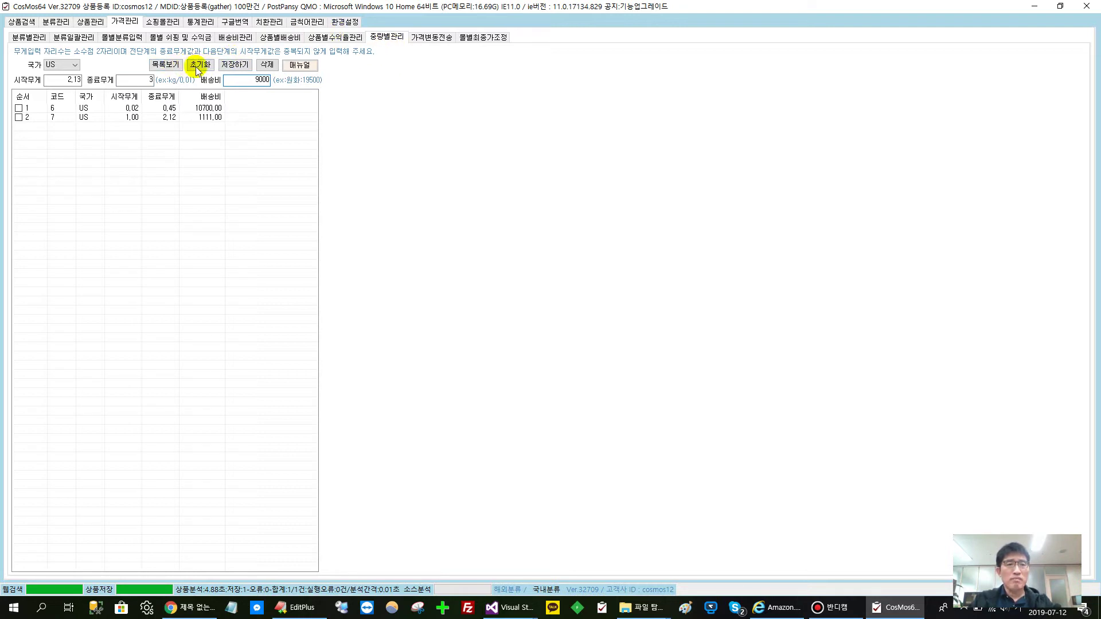
{"action": "left_click", "coordinate": [241, 70]}
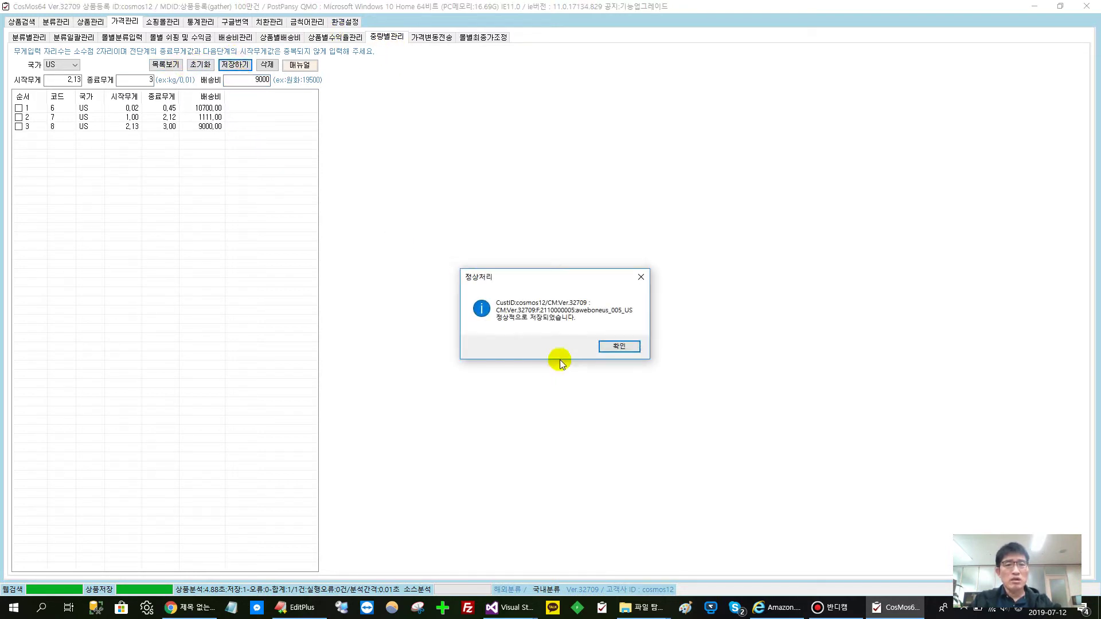
{"action": "left_click", "coordinate": [617, 347]}
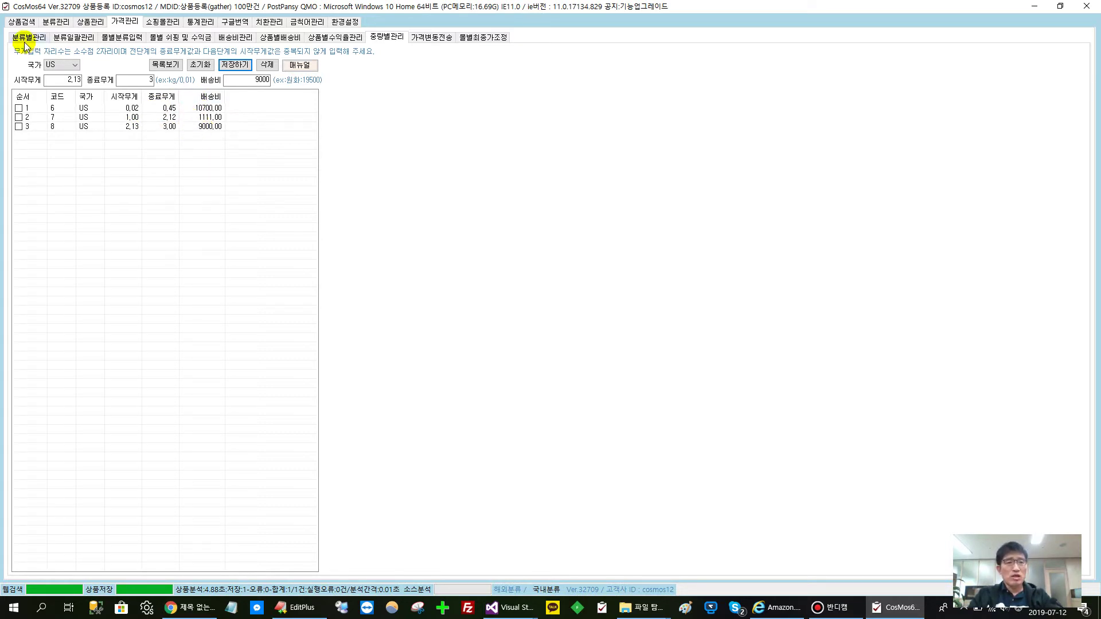
Step: Recheck the weight in the luggage record's origin field and return to the weight-based shipping fees
{"action": "left_click", "coordinate": [89, 21]}
{"action": "left_click_drag", "start_coordinate": [77, 427], "coordinate": [13, 419]}
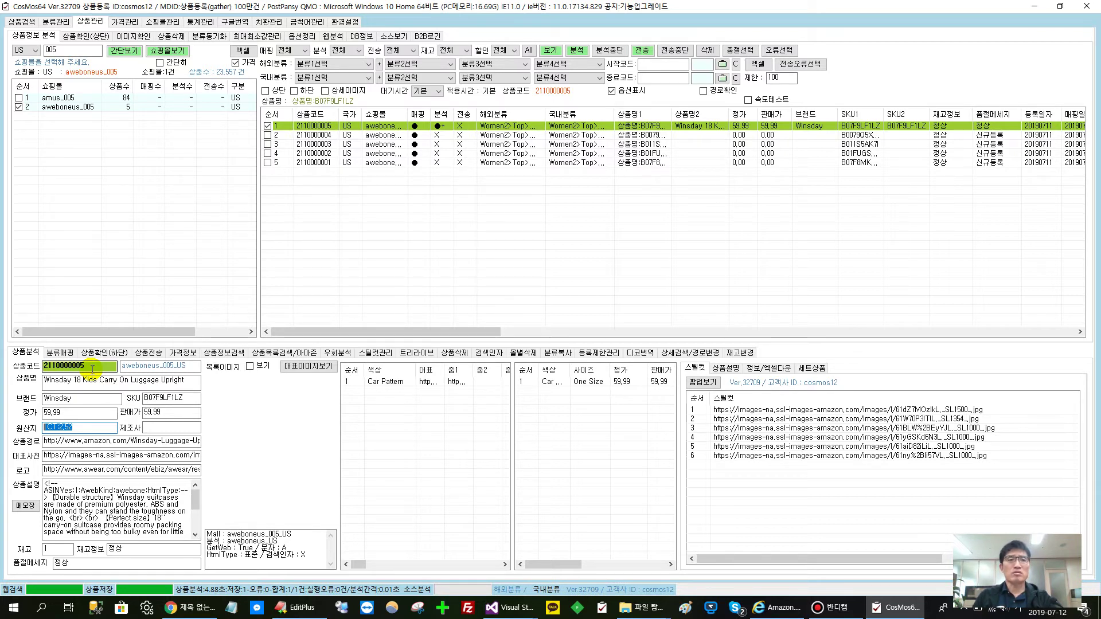
{"action": "left_click", "coordinate": [127, 23]}
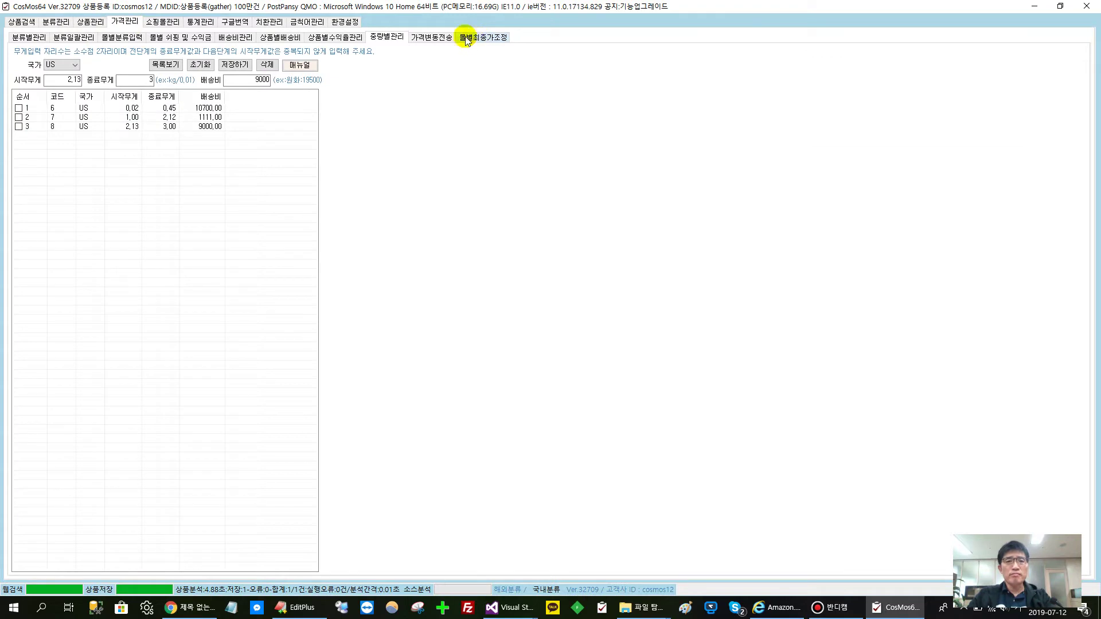
Step: List the US shopping malls matching "awebone" for per-product shipping fees (상품별배송비)
{"action": "left_click", "coordinate": [296, 40]}
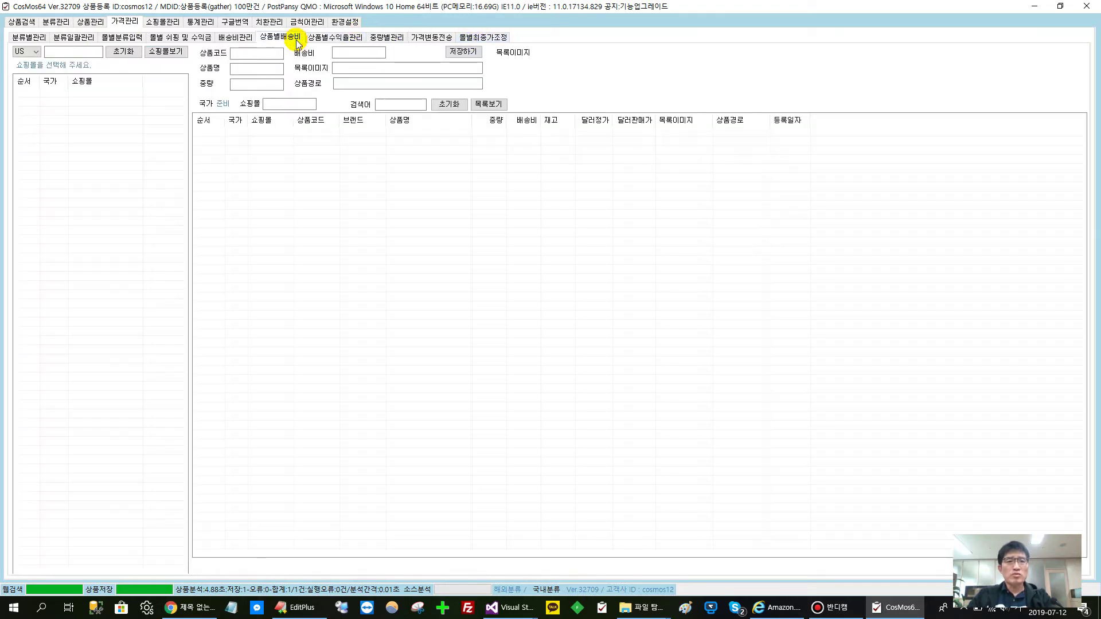
{"action": "left_click", "coordinate": [164, 54]}
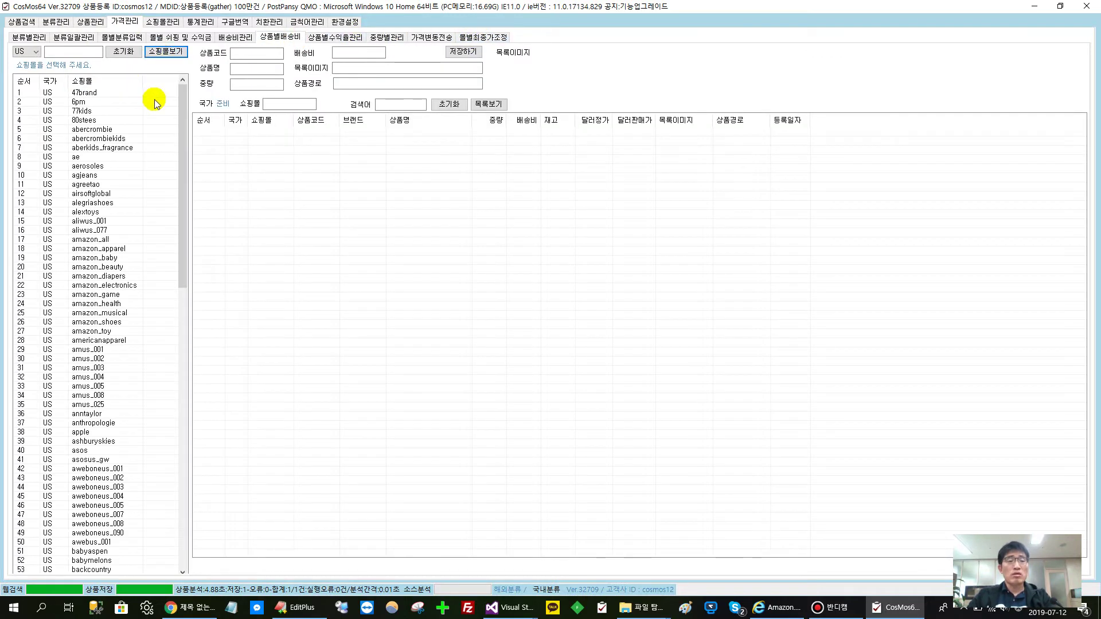
{"action": "left_click", "coordinate": [82, 52]}
{"action": "type", "text": "ㅁ"}
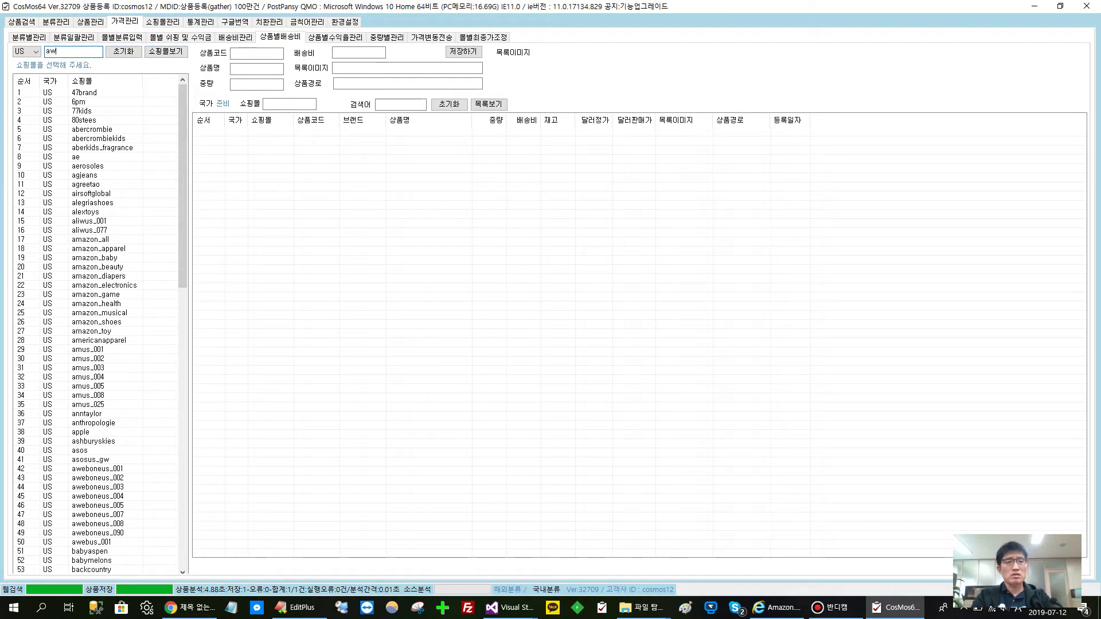
{"action": "left_click", "coordinate": [163, 51]}
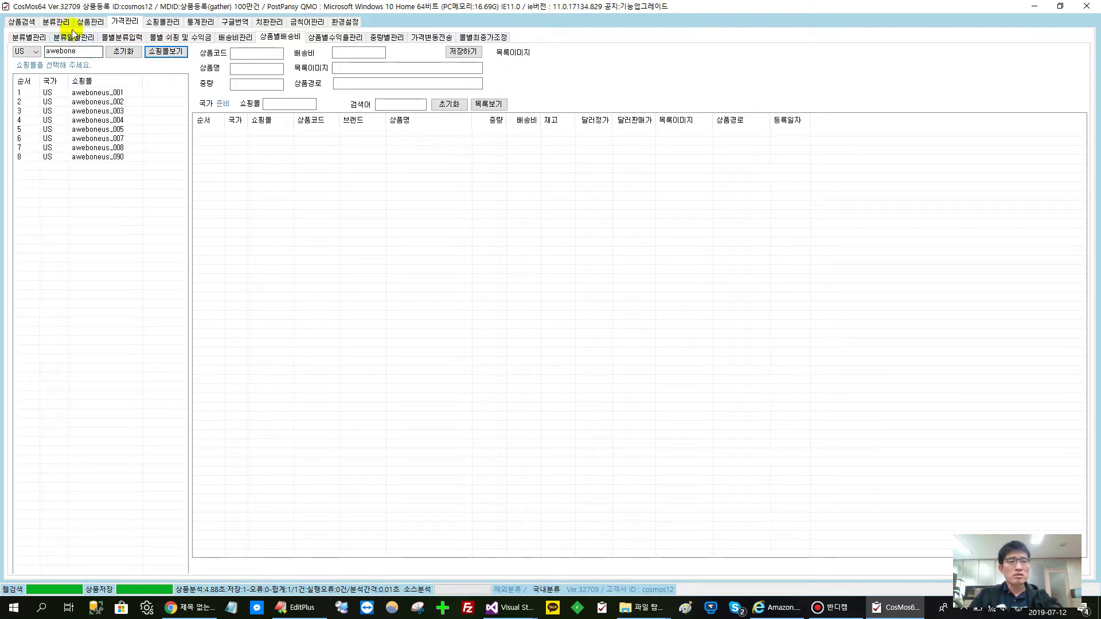
Step: Check which mall the luggage product belongs to and select aweboneus_005 for its per-product shipping fee
{"action": "left_click", "coordinate": [91, 23]}
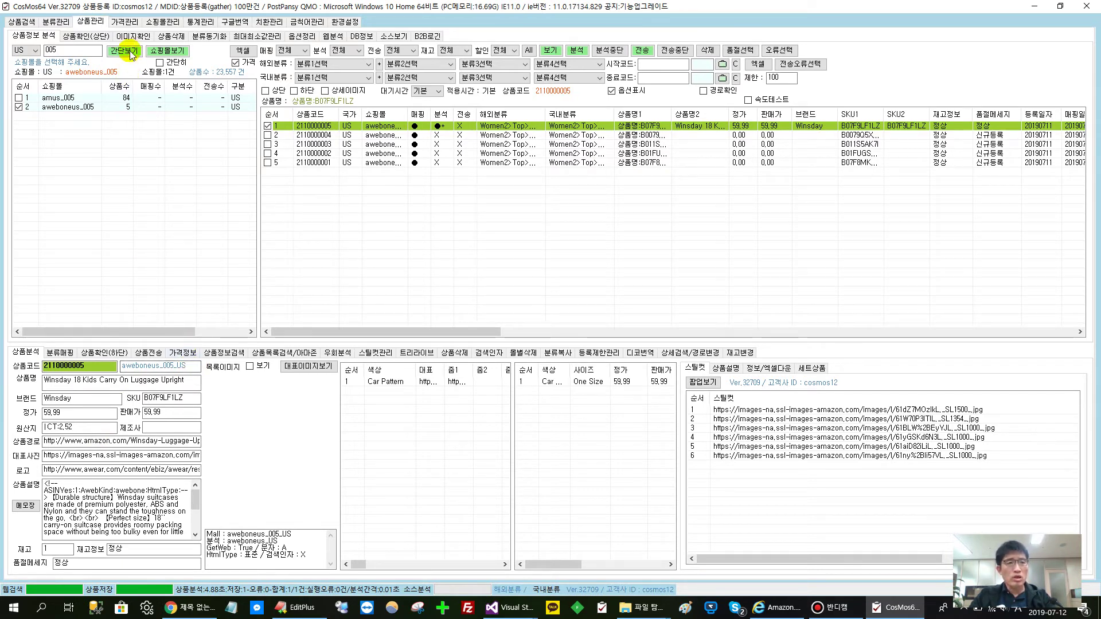
{"action": "left_click", "coordinate": [124, 23]}
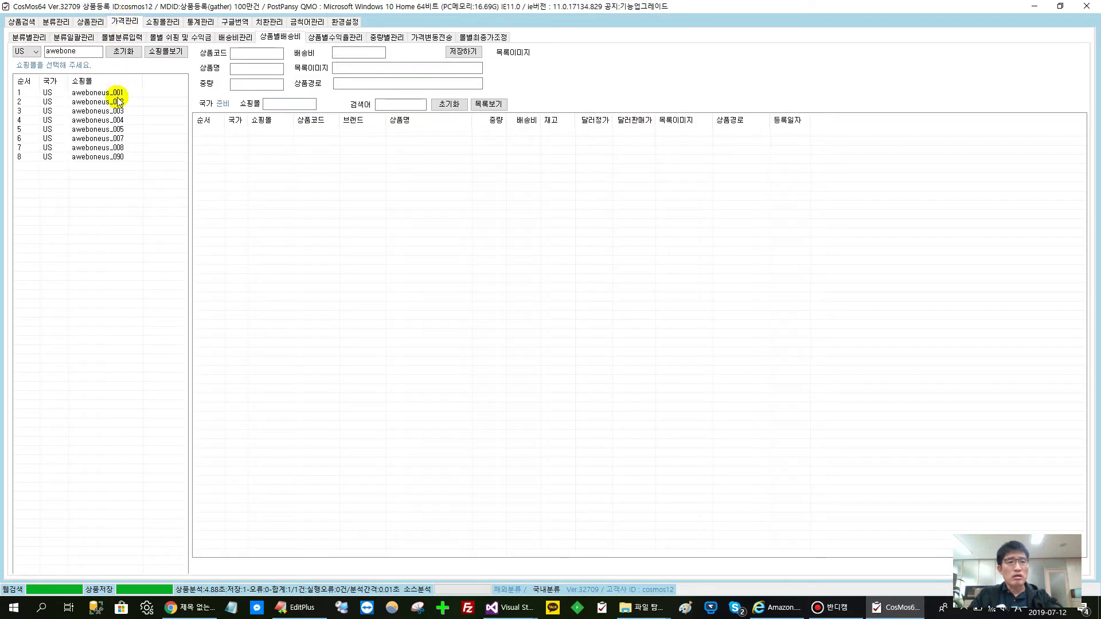
{"action": "left_click", "coordinate": [116, 130]}
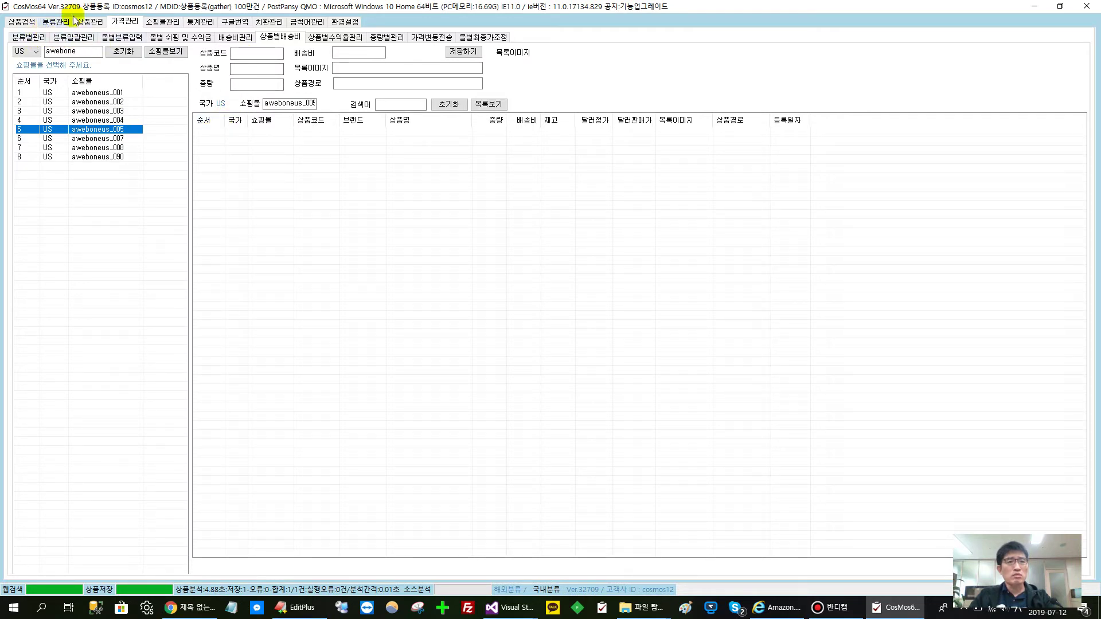
{"action": "left_click", "coordinate": [90, 21]}
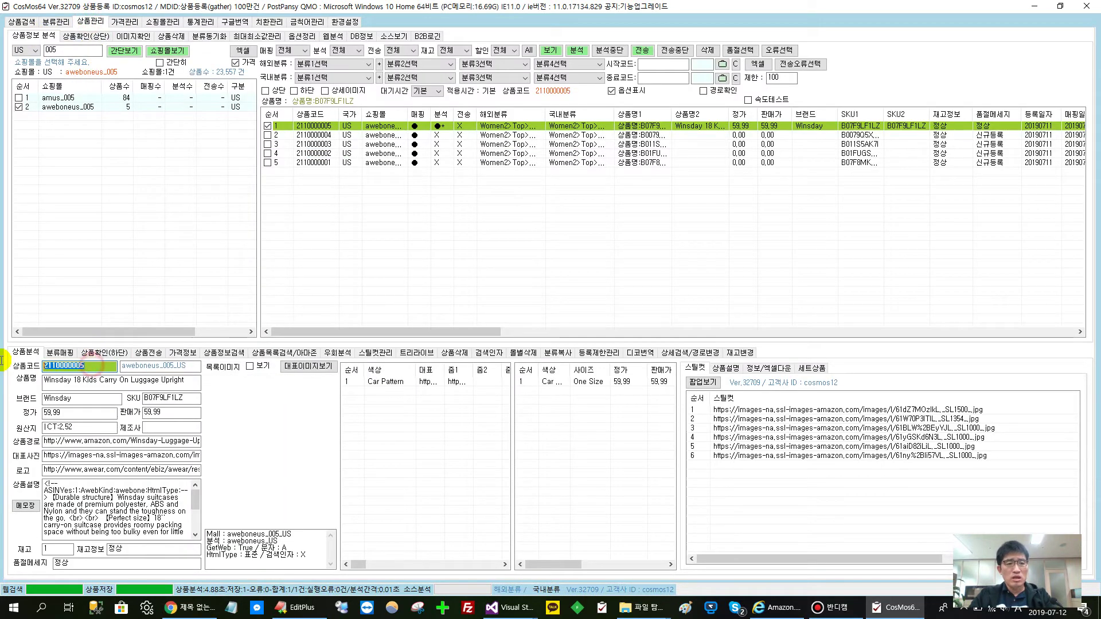
{"action": "double_click", "coordinate": [56, 365]}
{"action": "key", "text": "ctrl+c"}
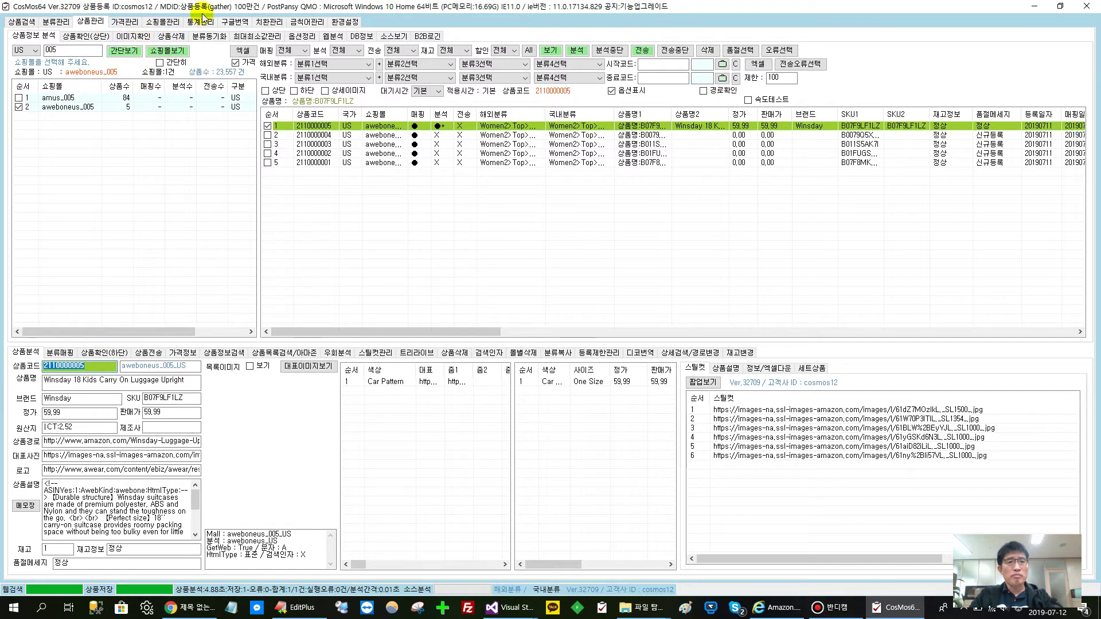
{"action": "left_click", "coordinate": [131, 23]}
{"action": "left_click", "coordinate": [241, 53]}
{"action": "key", "text": "ctrl+v"}
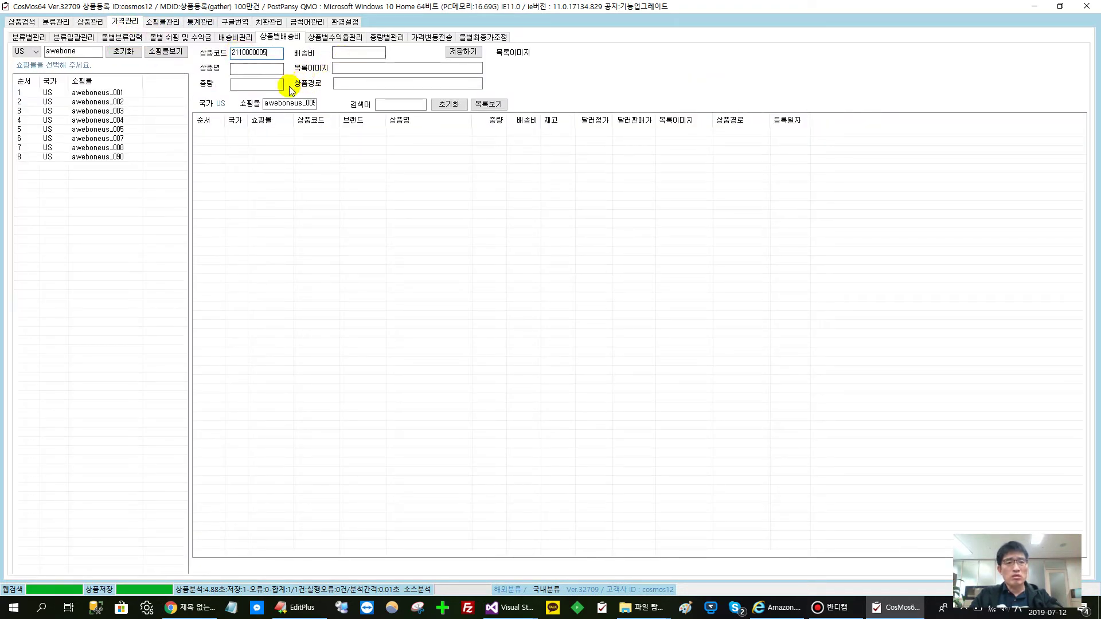
{"action": "left_click", "coordinate": [362, 56]}
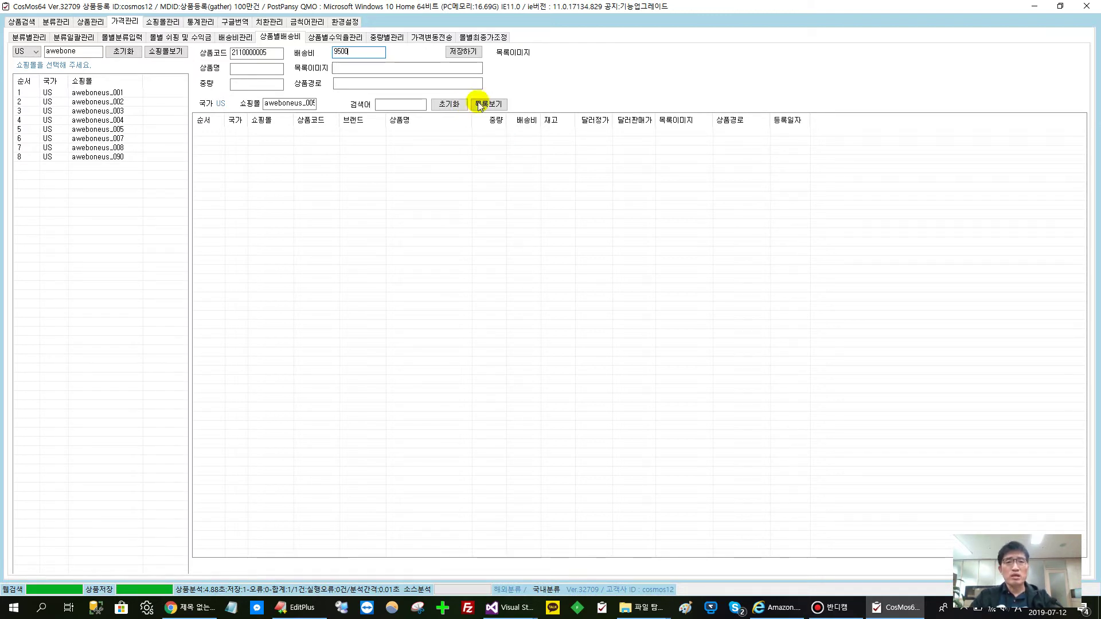
{"action": "left_click", "coordinate": [464, 52]}
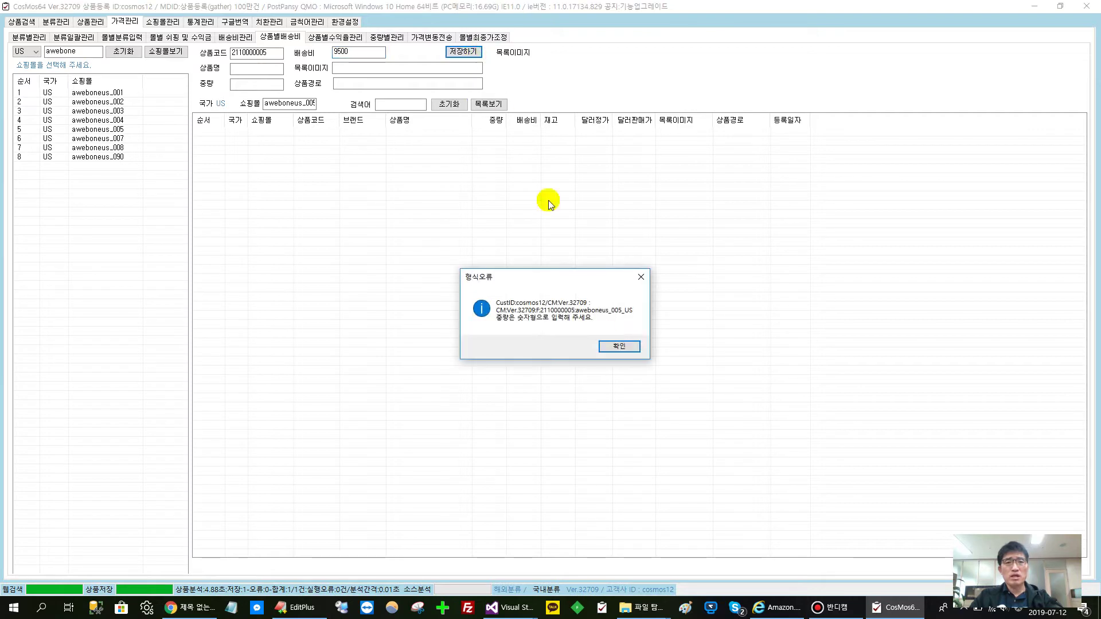
{"action": "left_click", "coordinate": [620, 346]}
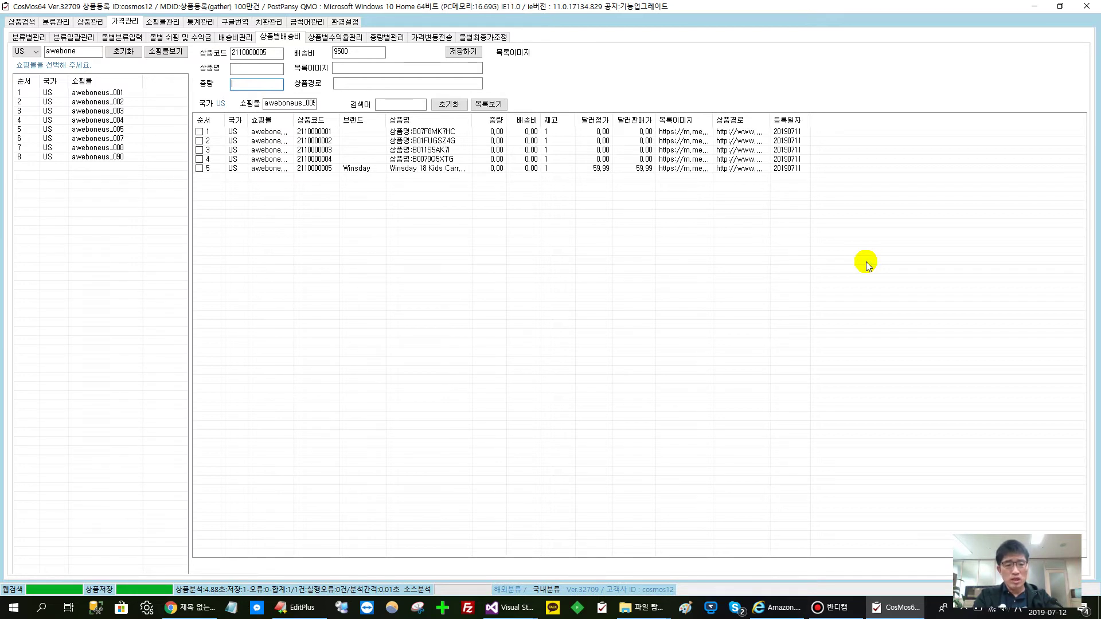
Step: Set the product's weight to 2.5, save the per-product shipping fee, and load the Winsday luggage entry from the list
{"action": "type", "text": "2.5"}
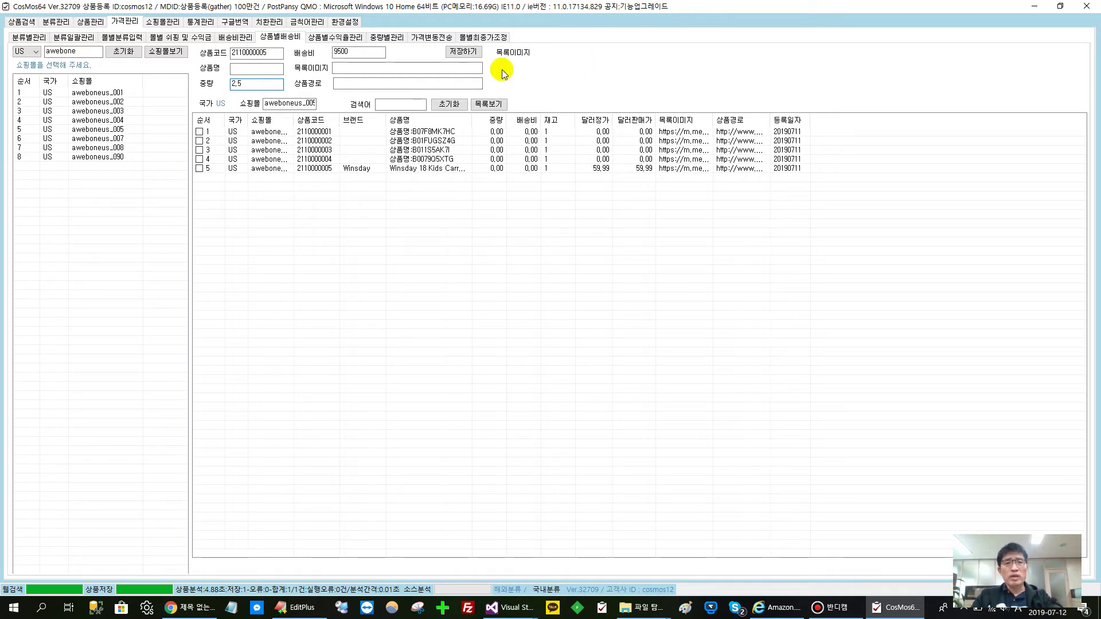
{"action": "left_click", "coordinate": [466, 54]}
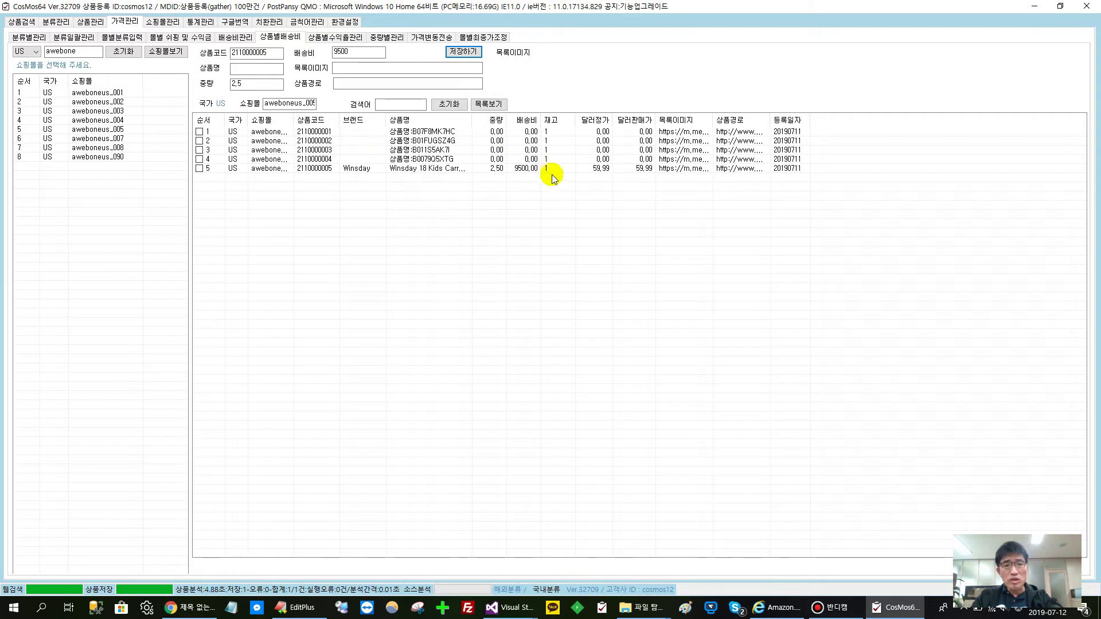
{"action": "left_click", "coordinate": [497, 169]}
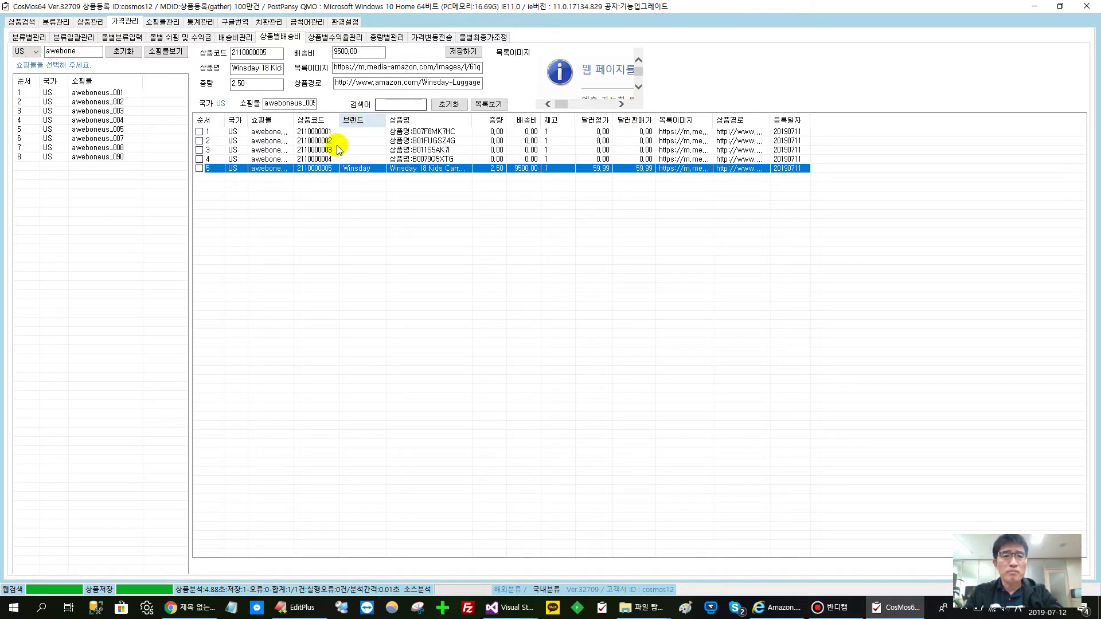
{"action": "left_click", "coordinate": [639, 71]}
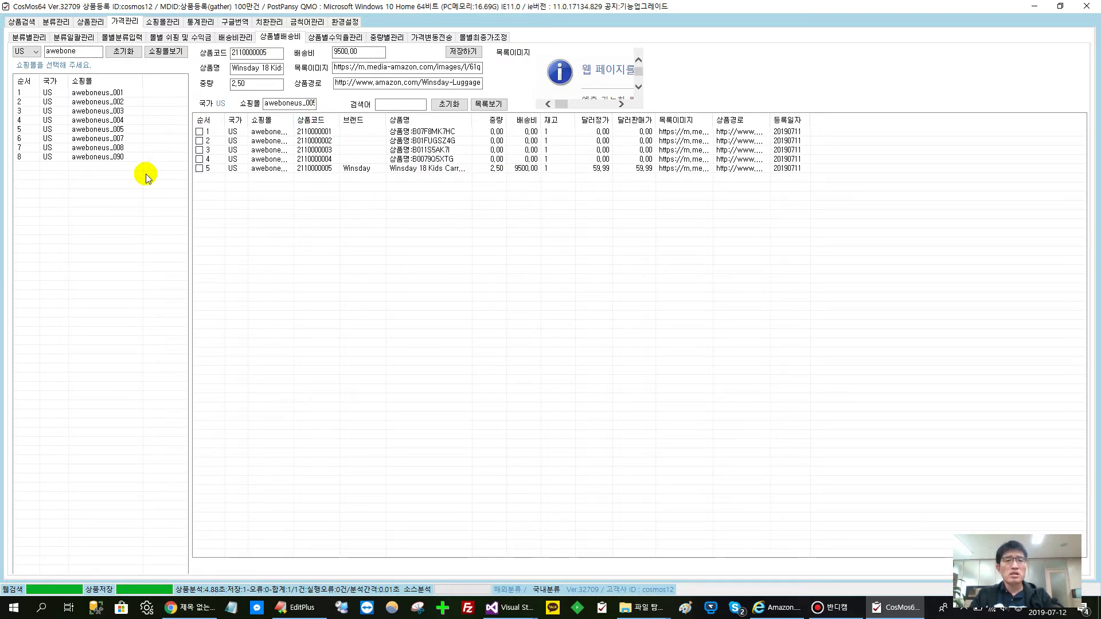
Step: Review the product code, shipping fee and weight fields of the saved luggage entry
{"action": "double_click", "coordinate": [255, 53]}
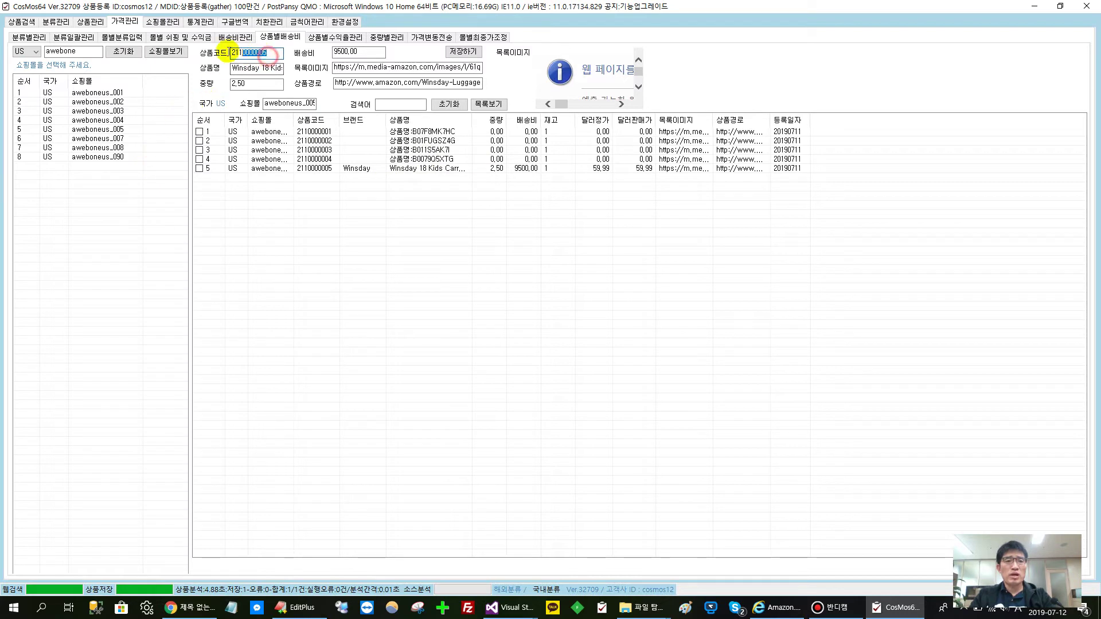
{"action": "left_click", "coordinate": [362, 53]}
{"action": "double_click", "coordinate": [260, 84]}
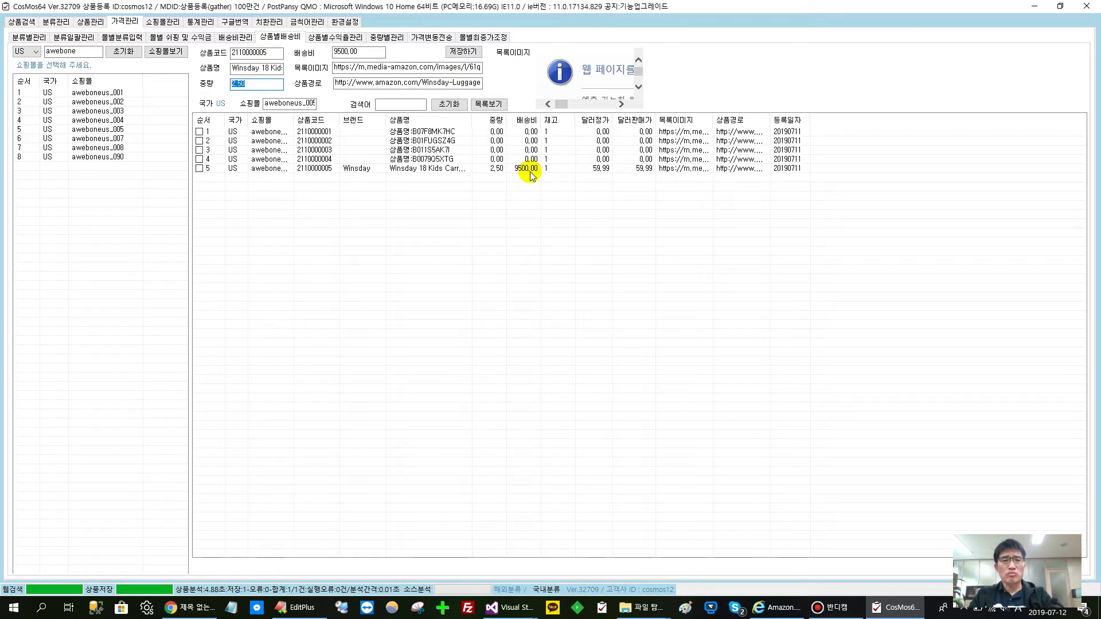
{"action": "left_click", "coordinate": [253, 54]}
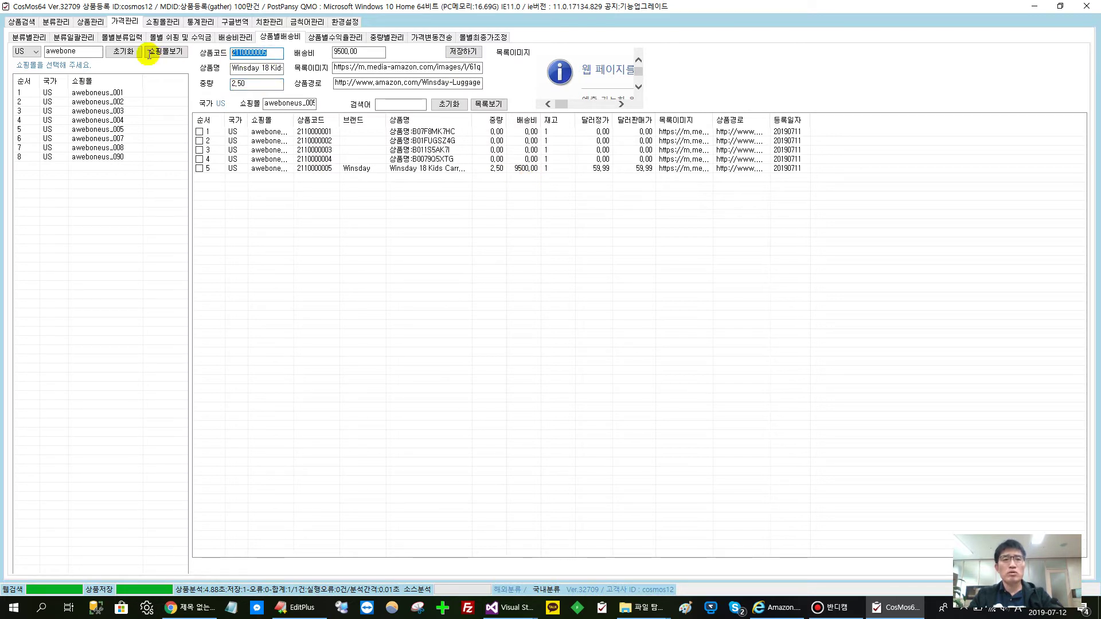
{"action": "left_click", "coordinate": [356, 52]}
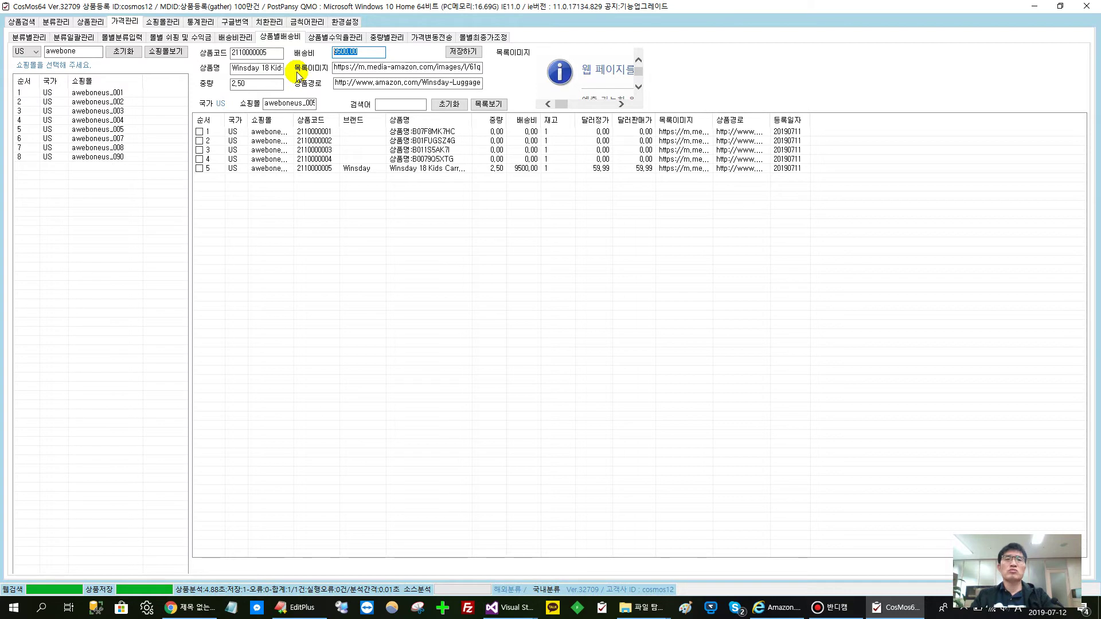
Step: Check the luggage product's domestic category (국내분류) in the product list, widening that column to read the full category path
{"action": "left_click", "coordinate": [27, 36]}
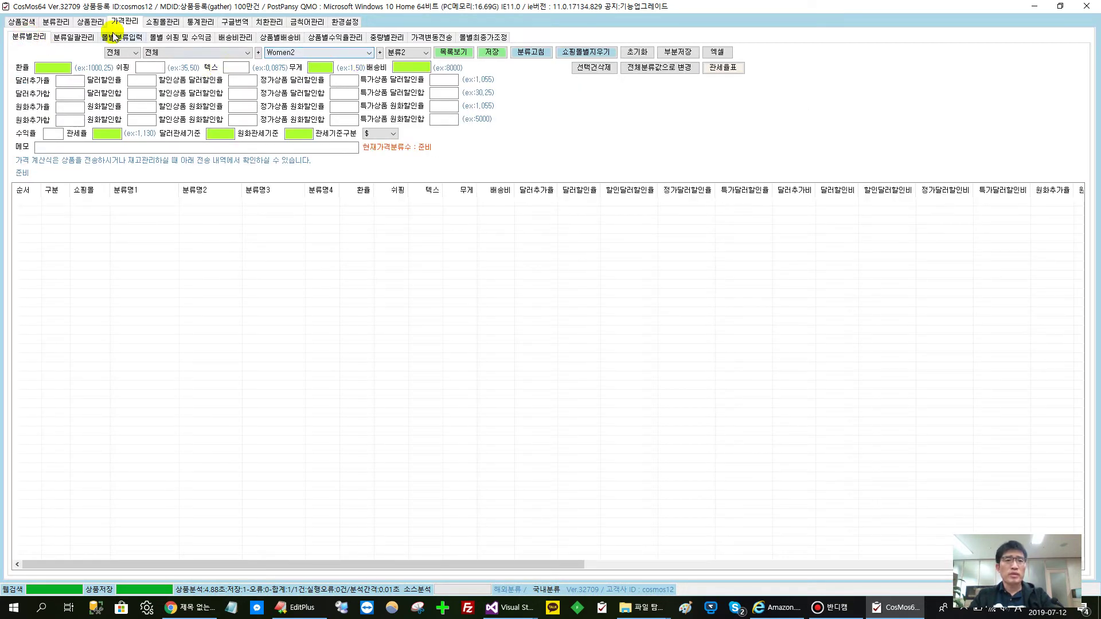
{"action": "left_click", "coordinate": [90, 21]}
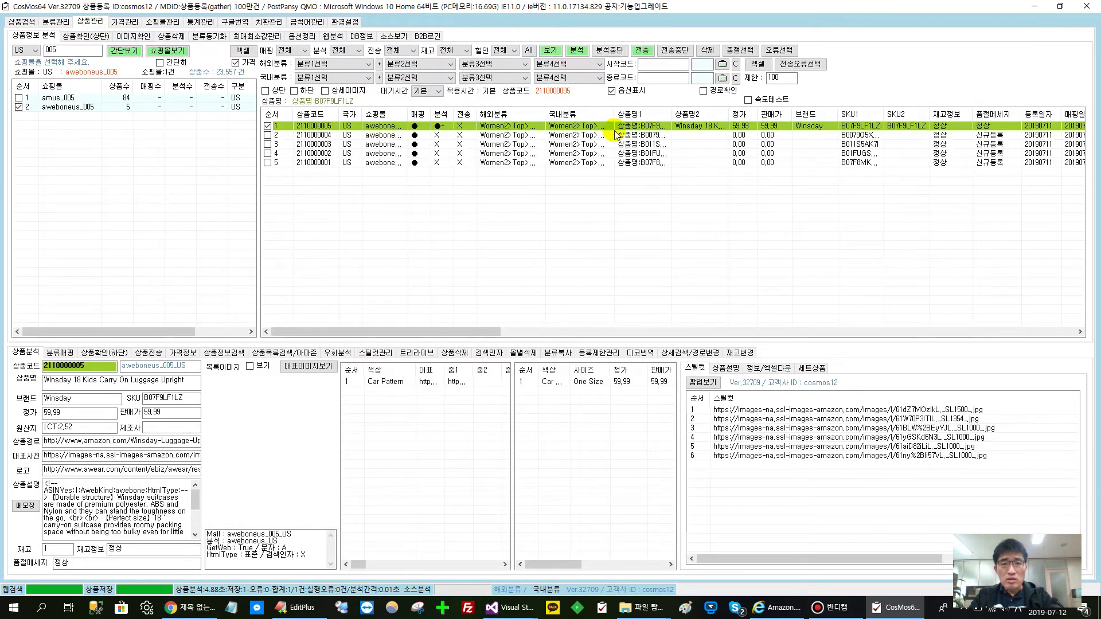
{"action": "left_click_drag", "start_coordinate": [611, 115], "coordinate": [654, 115]}
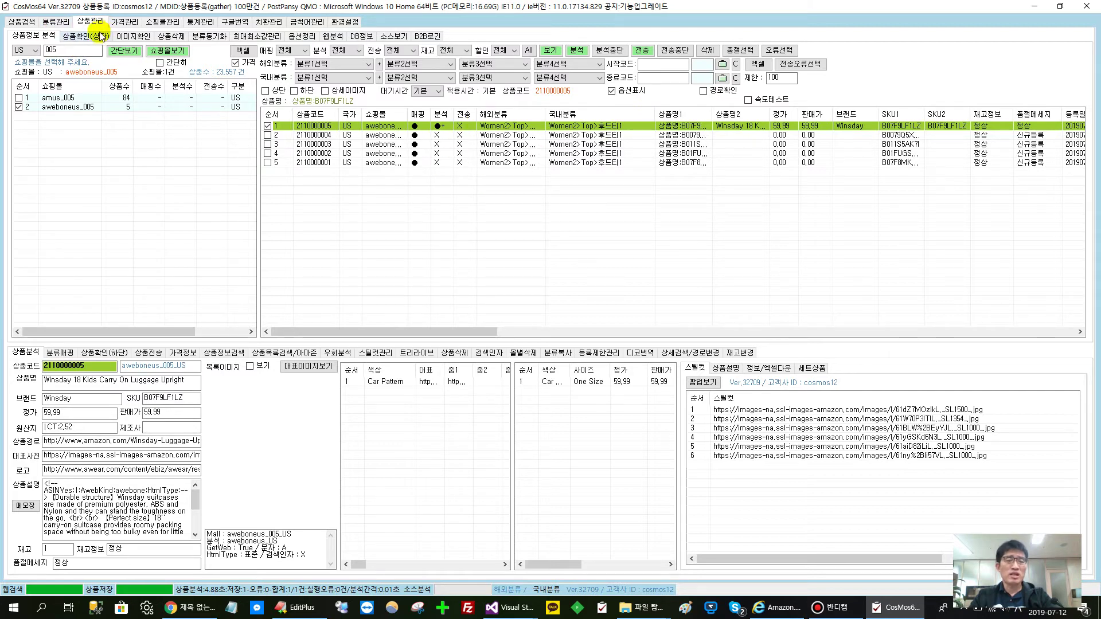
{"action": "left_click", "coordinate": [63, 24]}
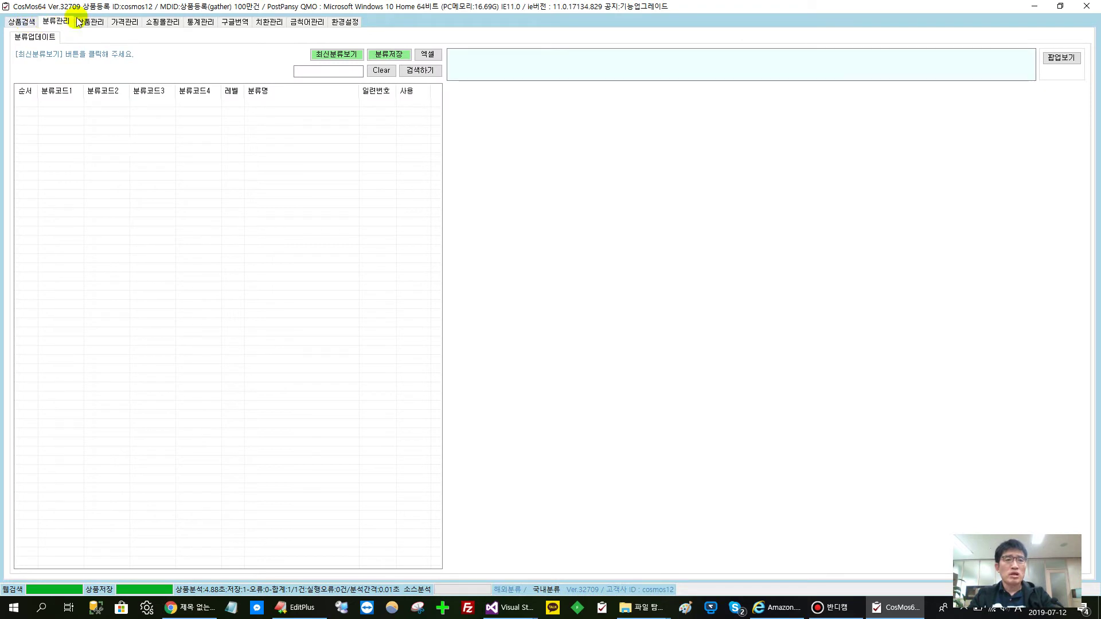
Step: List the Women2 category prices at level 분류3 and examine the shipping fee of the Top > 후드티1 category
{"action": "left_click", "coordinate": [126, 23]}
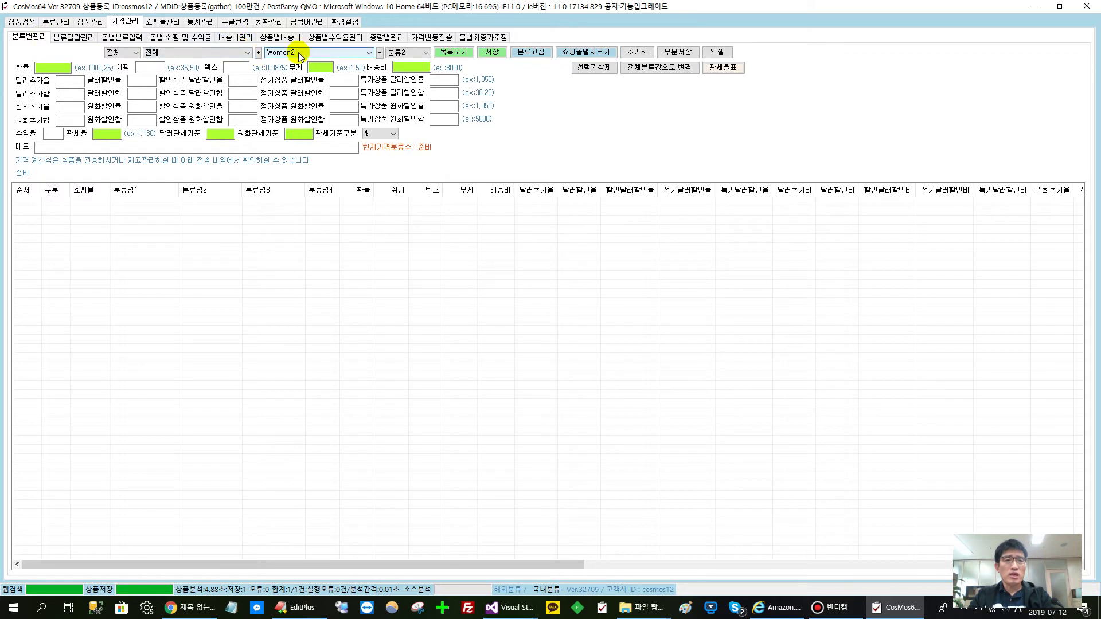
{"action": "left_click", "coordinate": [401, 53]}
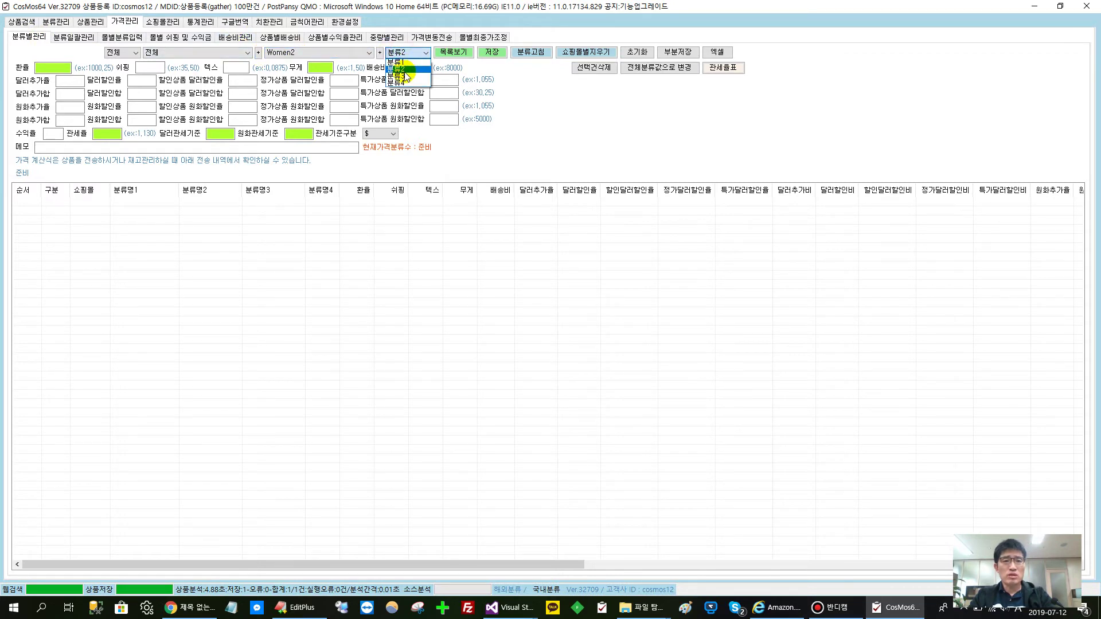
{"action": "left_click", "coordinate": [407, 79]}
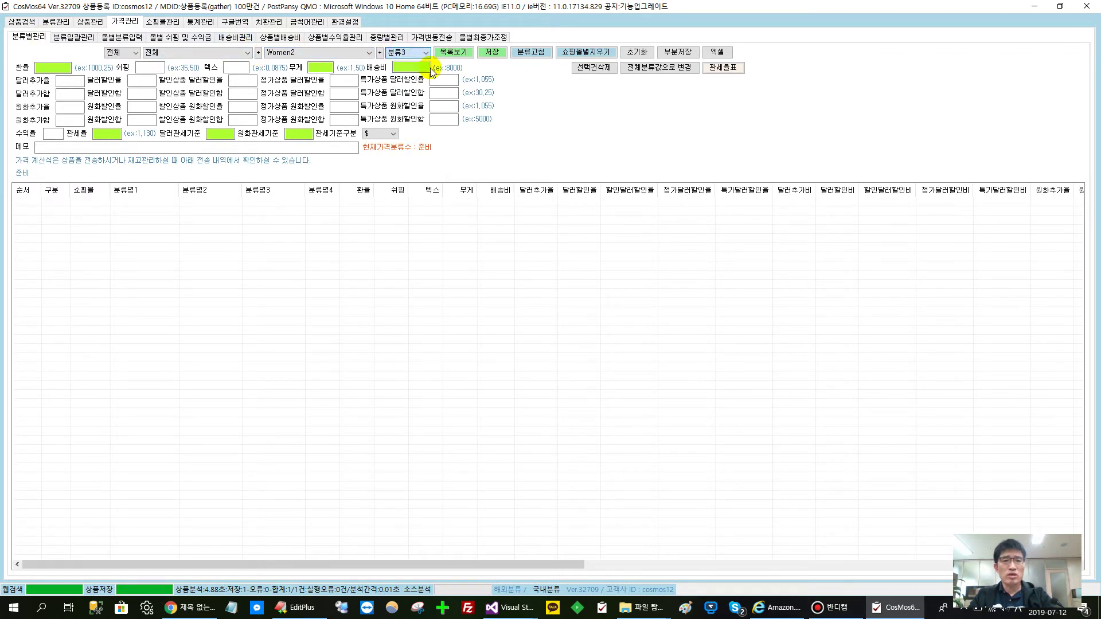
{"action": "left_click", "coordinate": [460, 55]}
{"action": "left_click", "coordinate": [225, 202]}
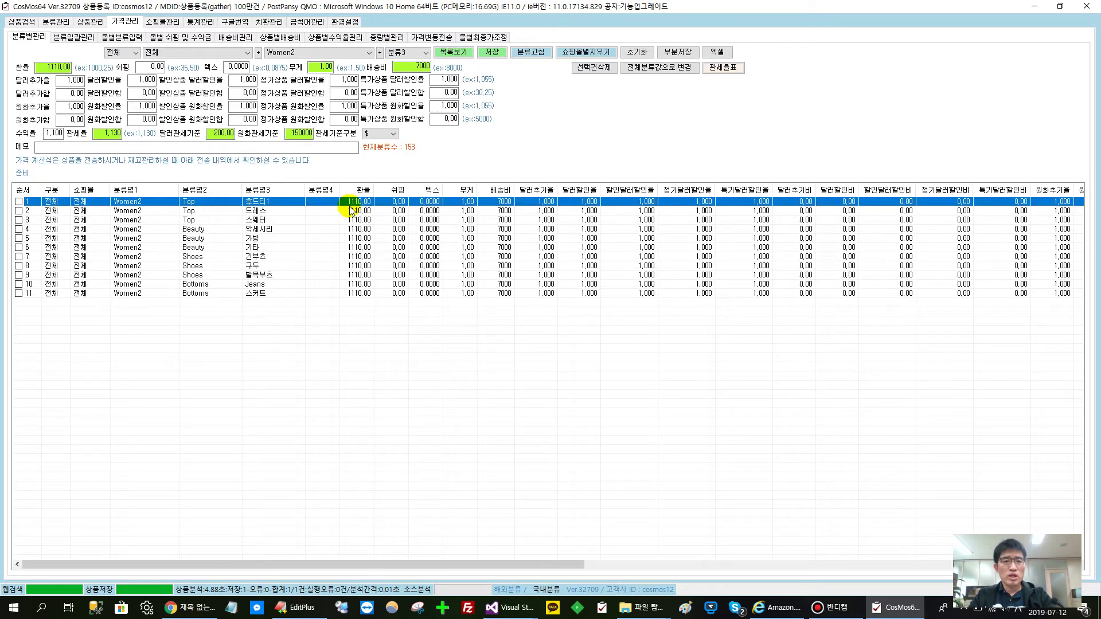
{"action": "double_click", "coordinate": [424, 67]}
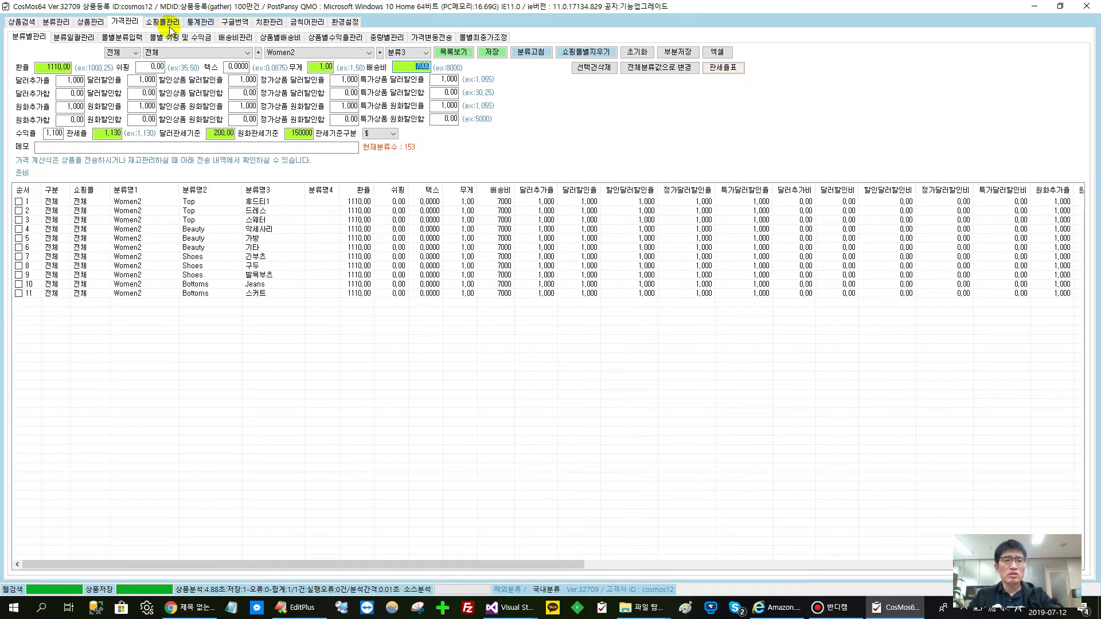
Step: List the US shopping malls matching "005" for per-product profit rates (상품별수익율관리)
{"action": "left_click", "coordinate": [281, 40]}
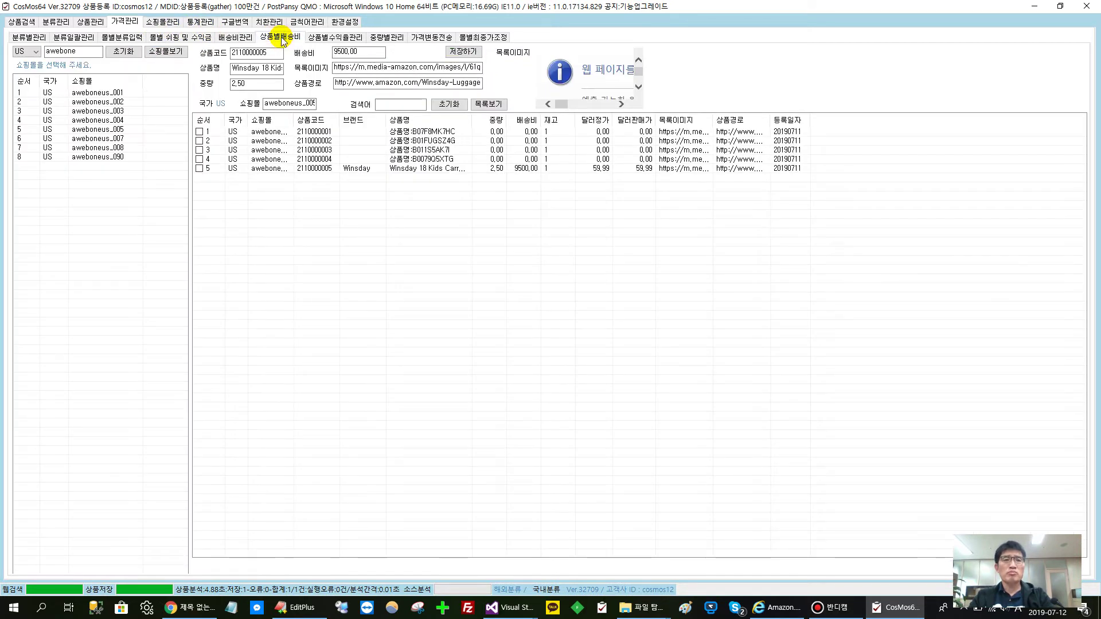
{"action": "left_click", "coordinate": [335, 36]}
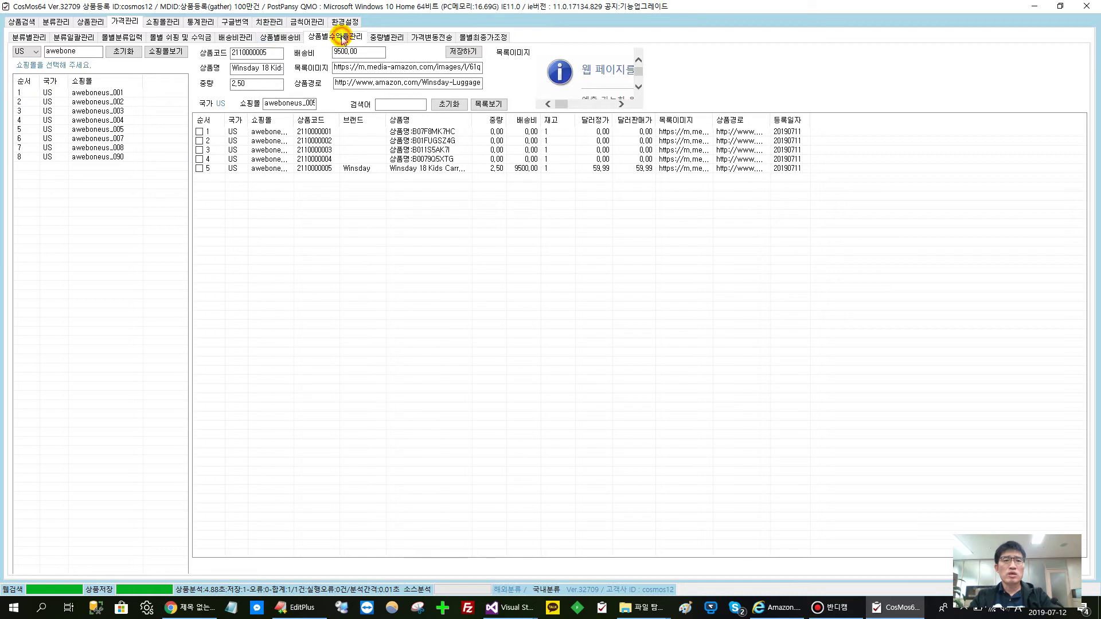
{"action": "left_click", "coordinate": [147, 56]}
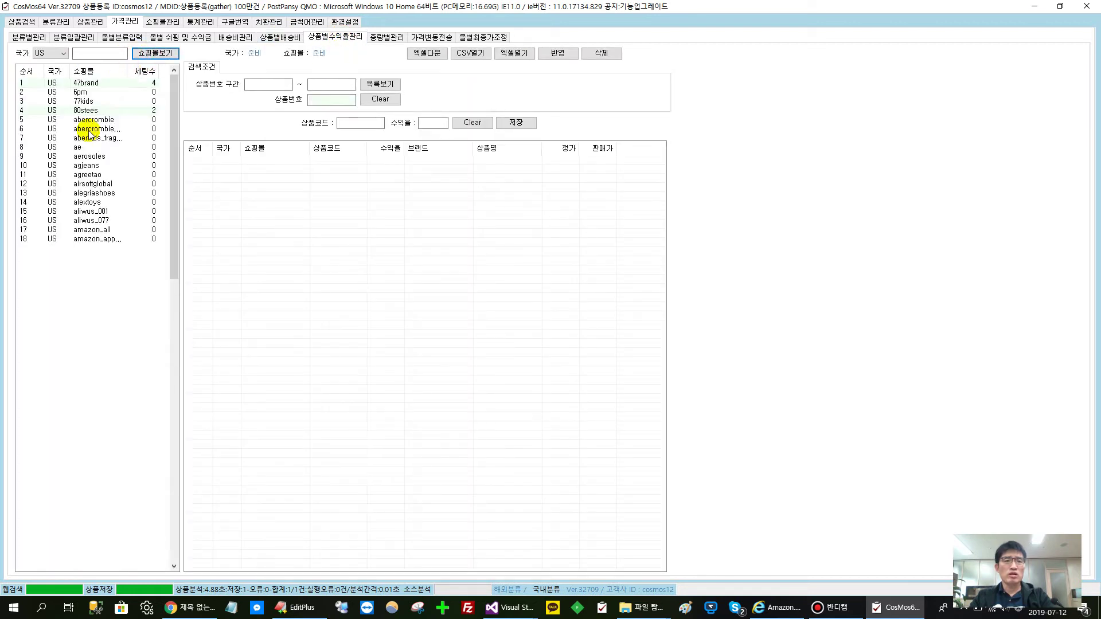
{"action": "left_click", "coordinate": [87, 56]}
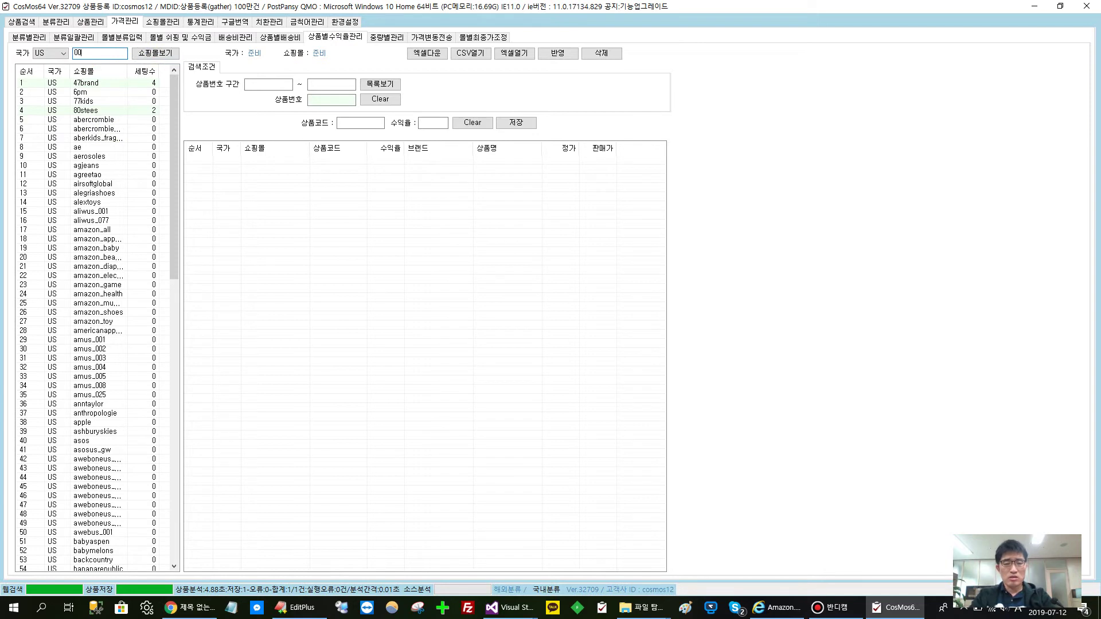
{"action": "type", "text": "5"}
{"action": "left_click", "coordinate": [153, 52]}
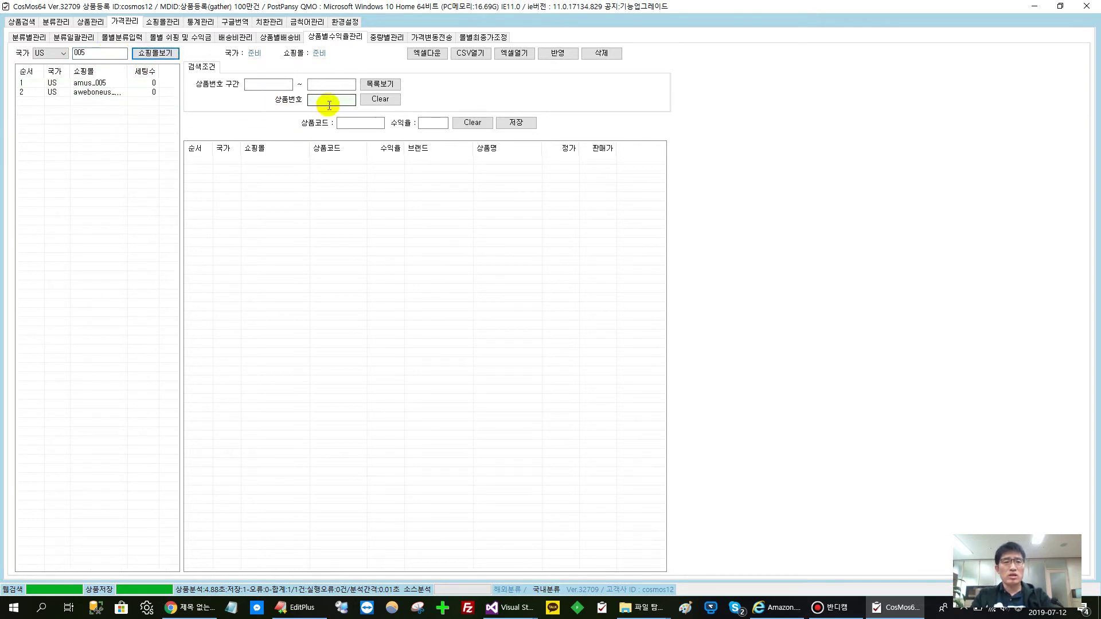
{"action": "left_click", "coordinate": [356, 123]}
{"action": "key", "text": "ctrl+v"}
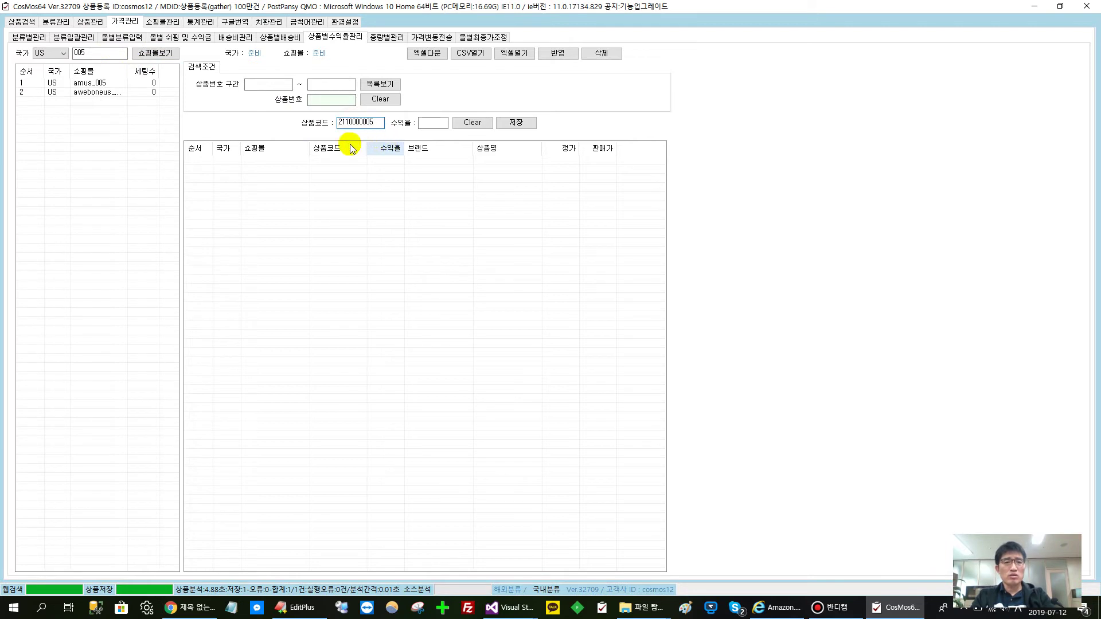
{"action": "left_click", "coordinate": [103, 94]}
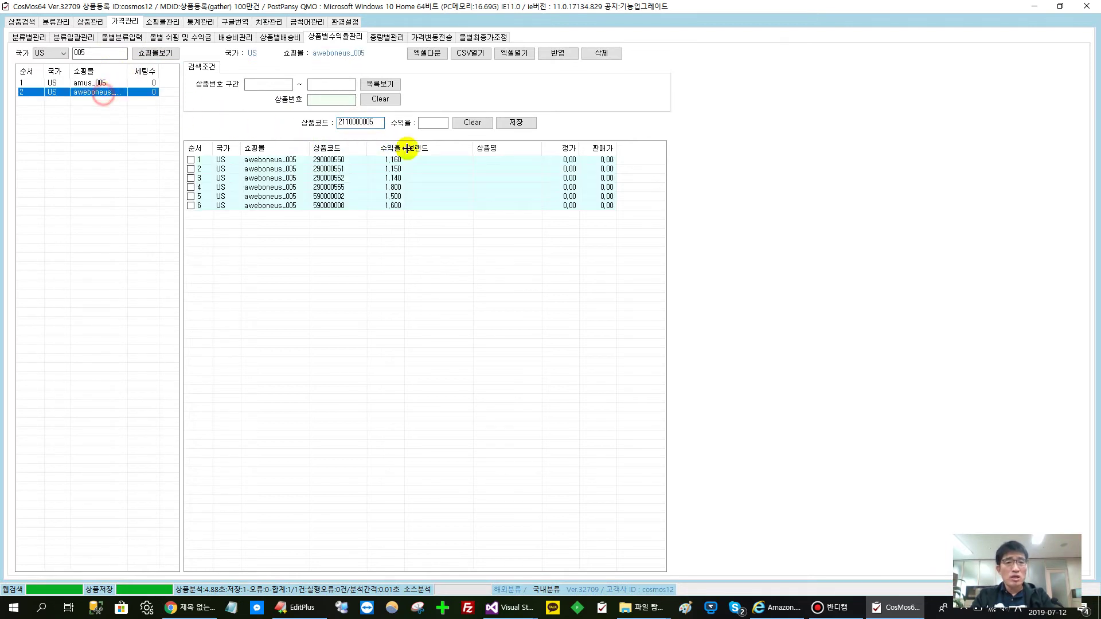
{"action": "left_click", "coordinate": [432, 123]}
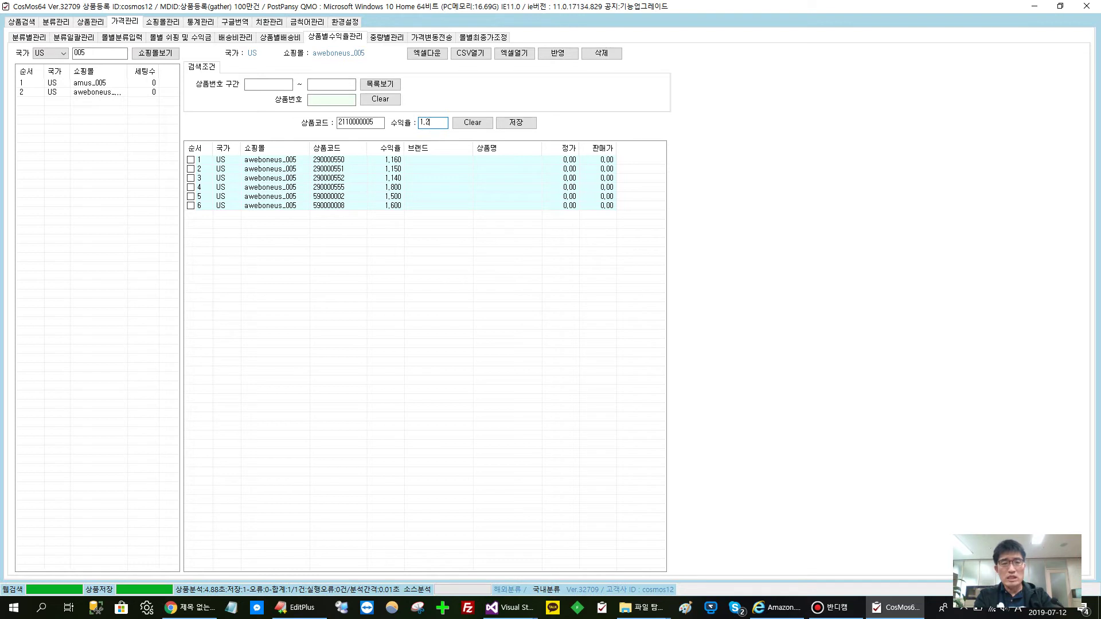
{"action": "left_click", "coordinate": [519, 123]}
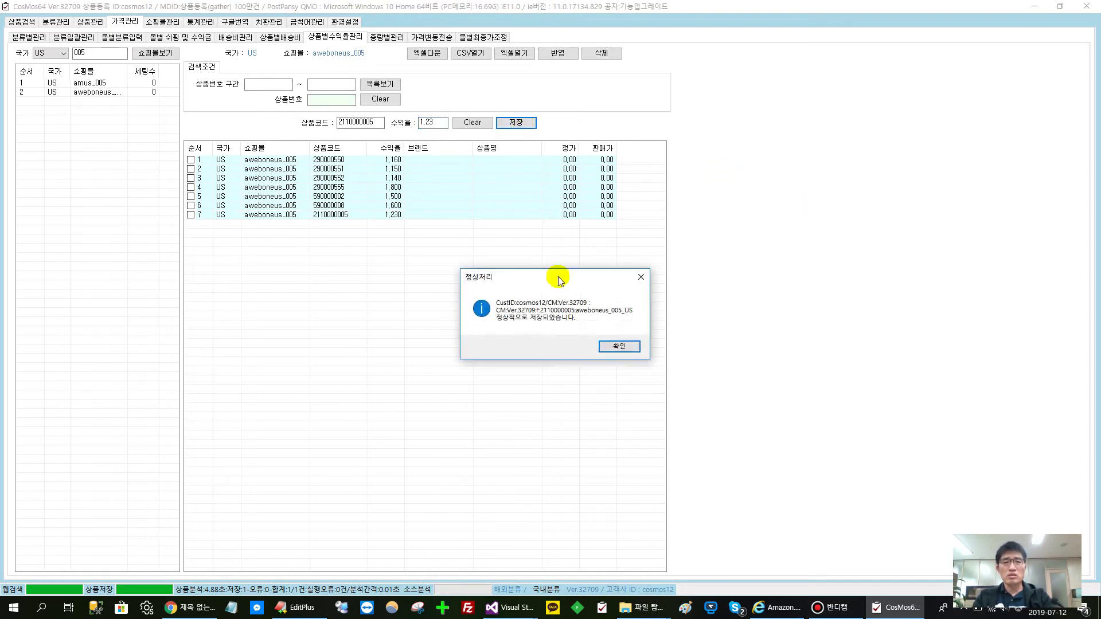
{"action": "left_click", "coordinate": [619, 344]}
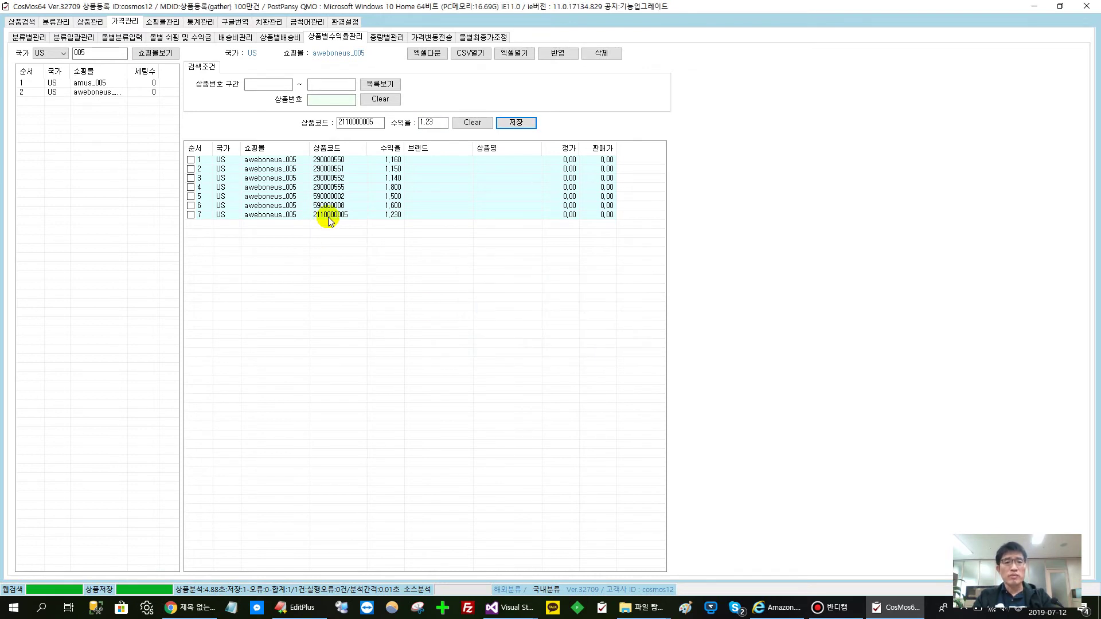
Step: Recheck the luggage record's product code and mall, and compare them with its per-product profit rate and shipping fee entries
{"action": "left_click", "coordinate": [95, 23]}
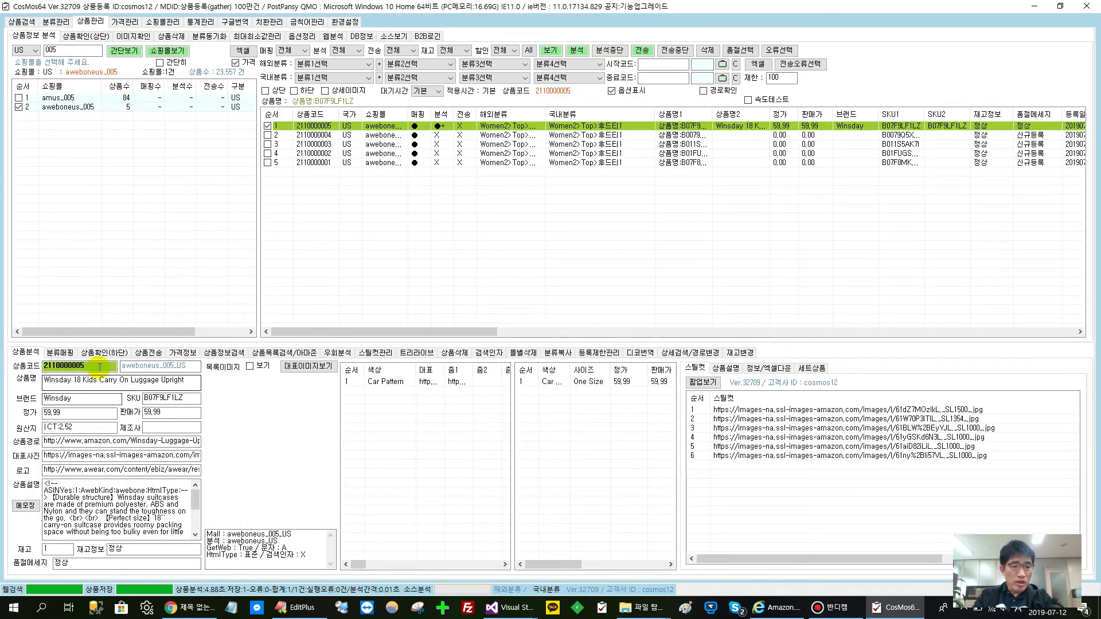
{"action": "double_click", "coordinate": [99, 367]}
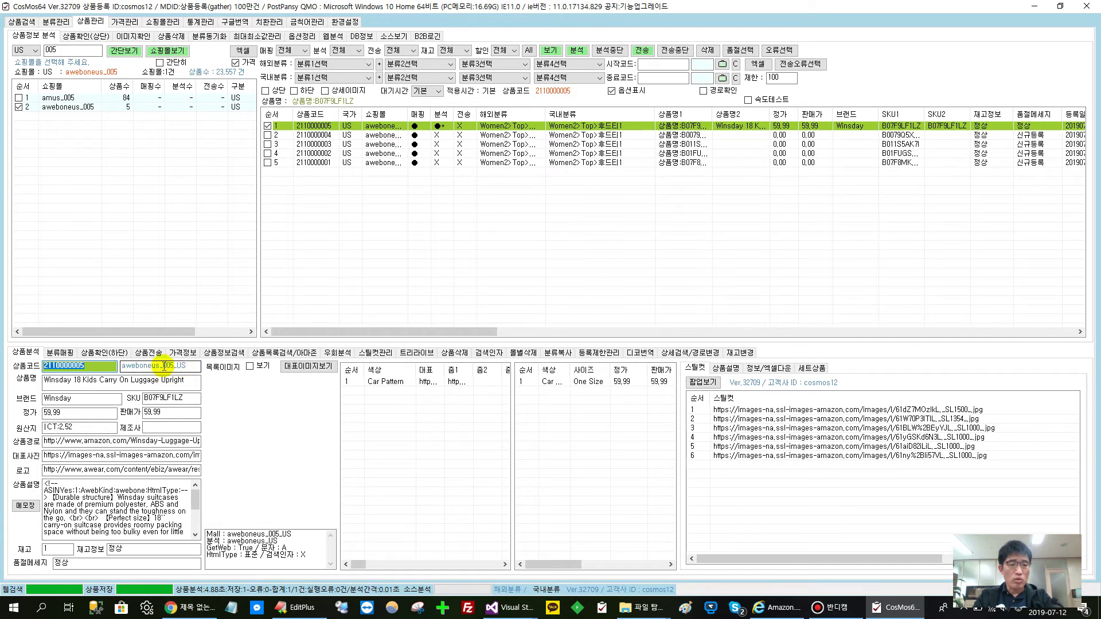
{"action": "left_click", "coordinate": [132, 22]}
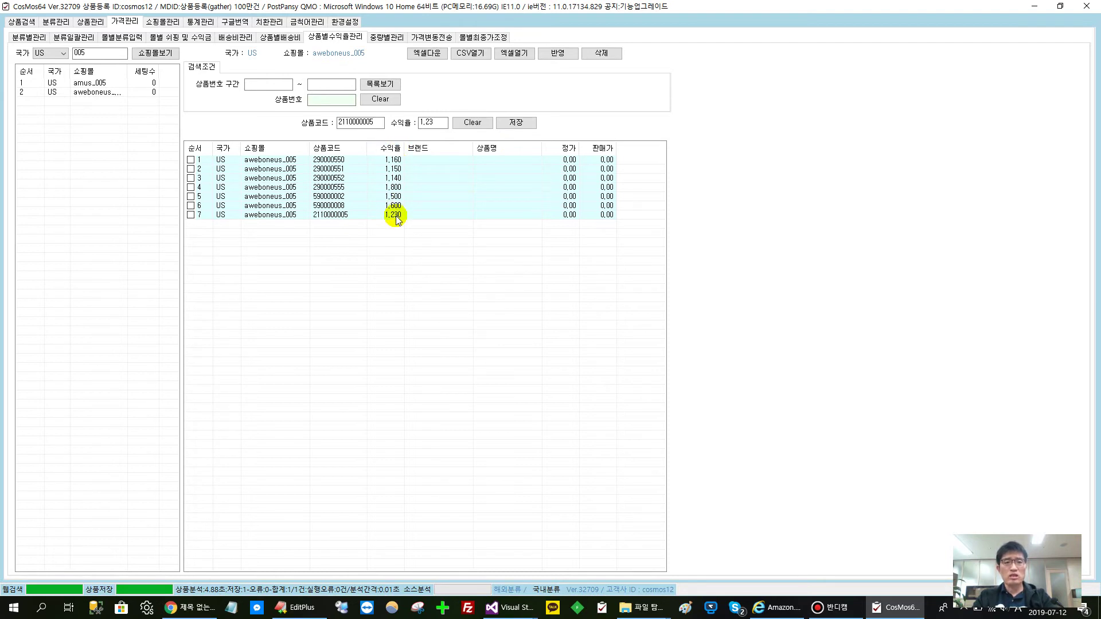
{"action": "left_click", "coordinate": [277, 39]}
{"action": "left_click", "coordinate": [333, 38]}
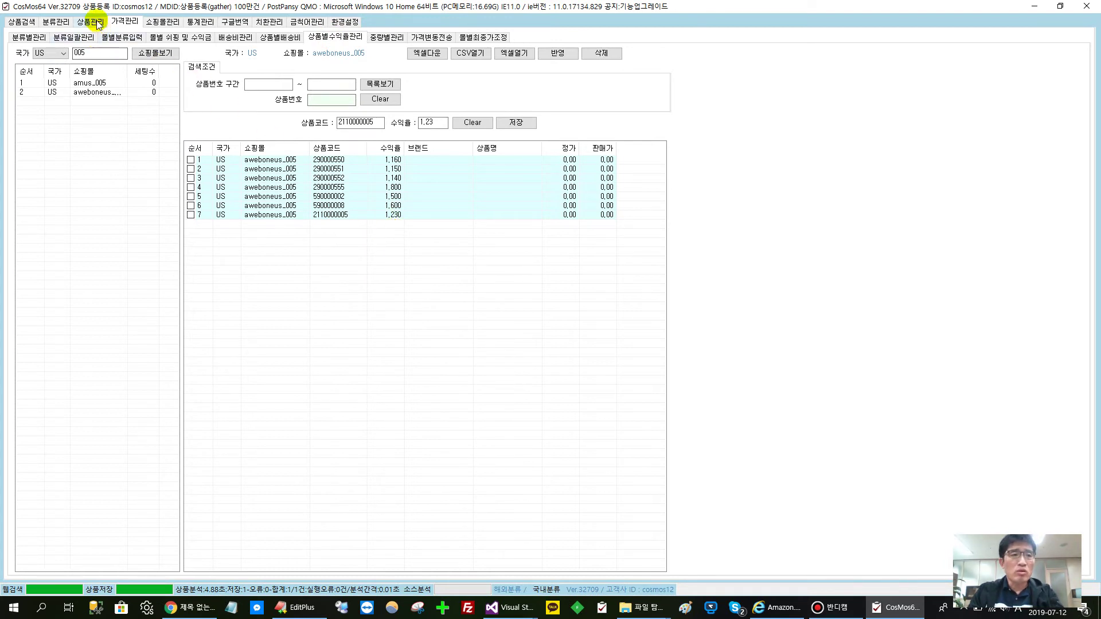
Step: Check the category profit rate (수익율), list the US malls matching "005" under 몰별 쉬핑 및 수익금, and select aweboneus_005
{"action": "left_click", "coordinate": [26, 36]}
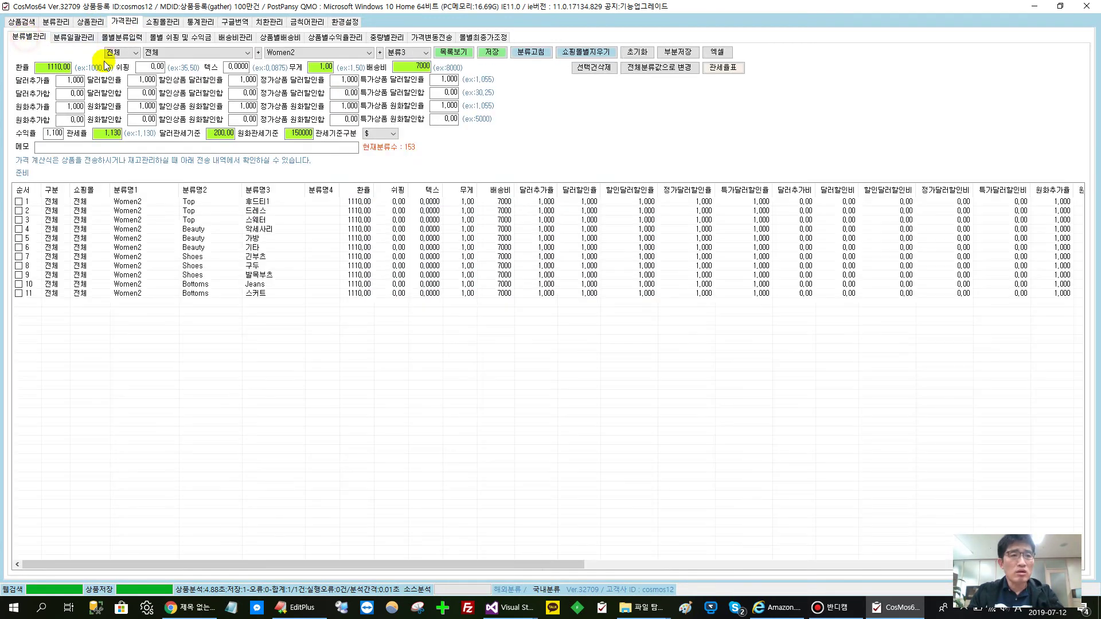
{"action": "double_click", "coordinate": [54, 133]}
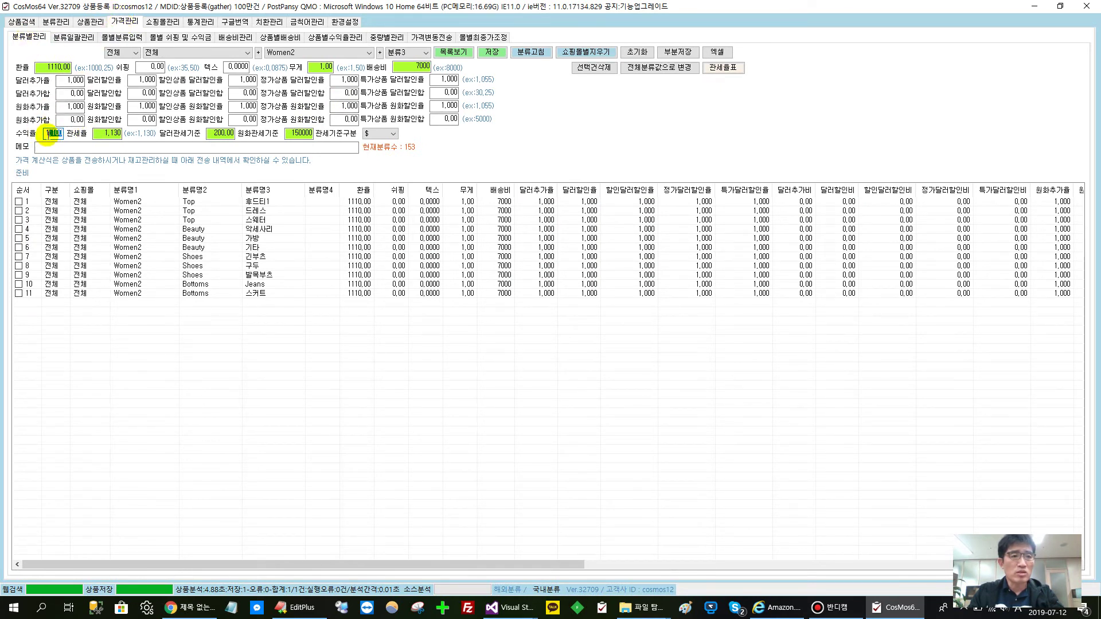
{"action": "left_click", "coordinate": [183, 38]}
{"action": "left_click", "coordinate": [201, 52]}
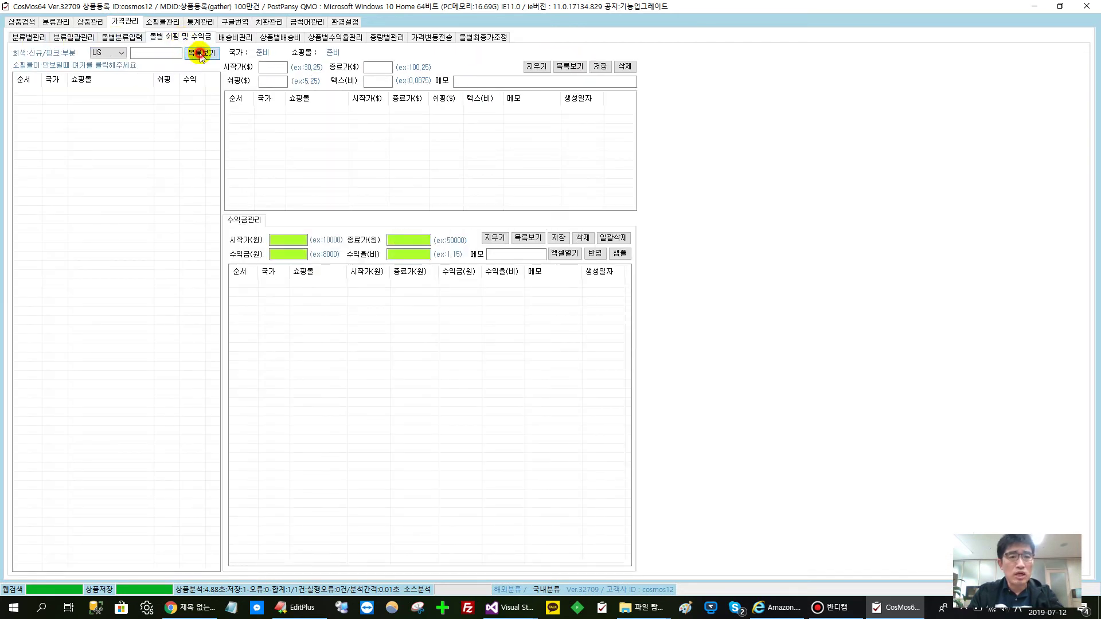
{"action": "left_click", "coordinate": [153, 53]}
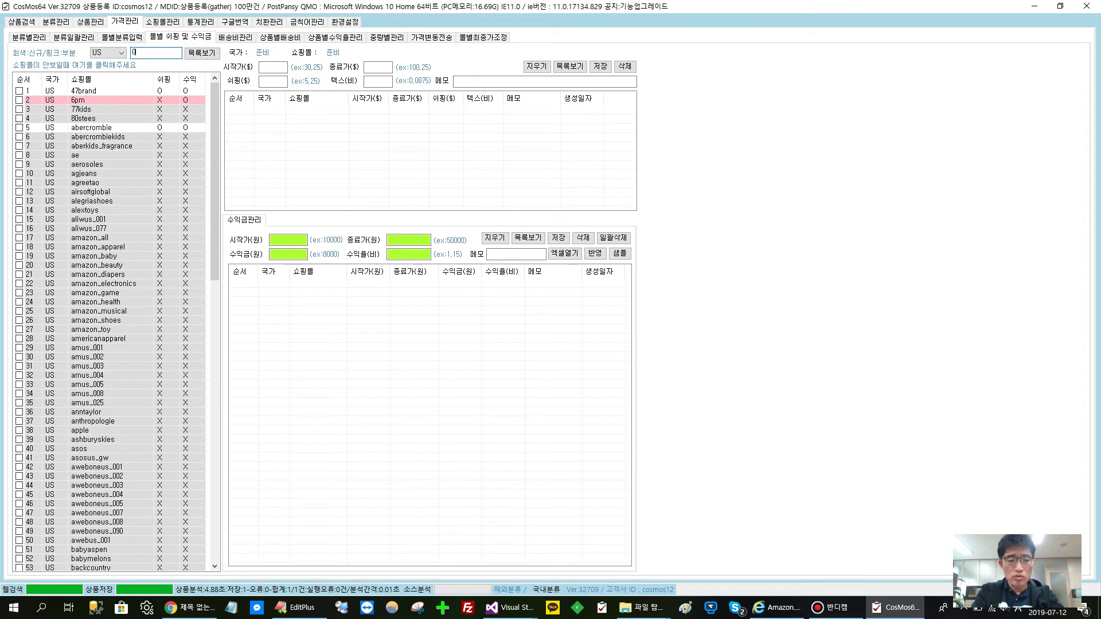
{"action": "type", "text": "005"}
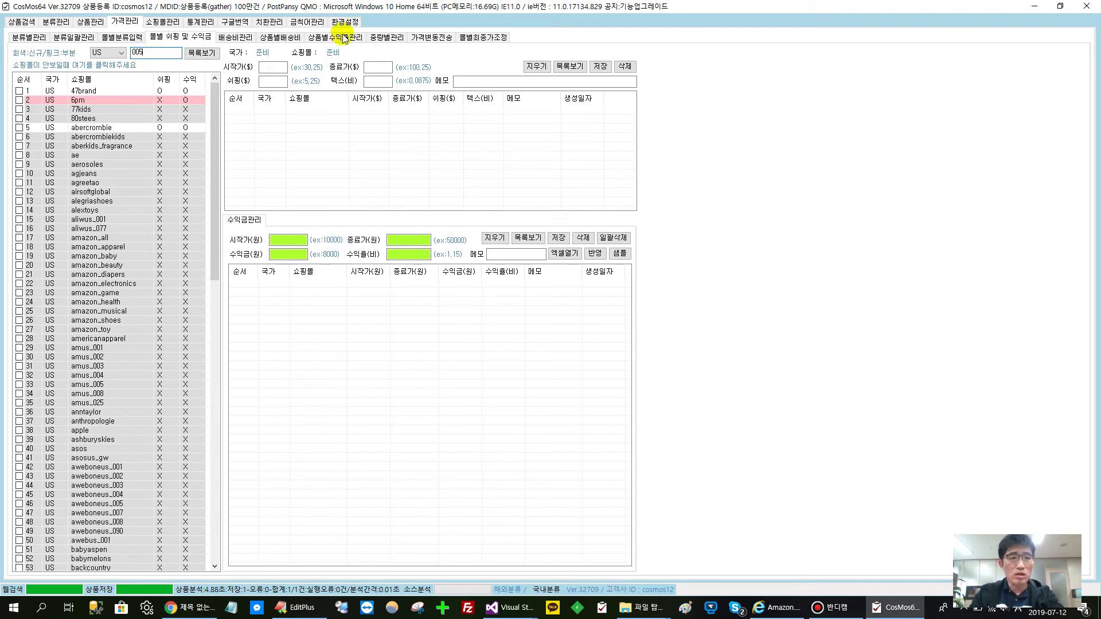
{"action": "left_click", "coordinate": [202, 53]}
{"action": "left_click", "coordinate": [132, 99]}
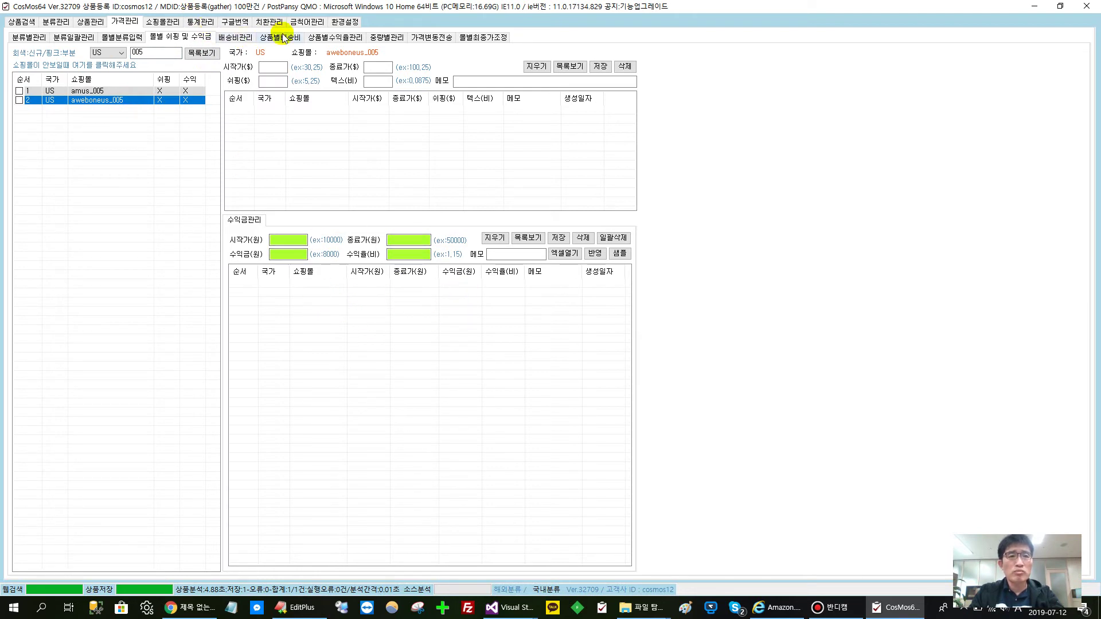
Step: Review the per-product profit rates and weight-range fees (중량별관리), and list the shipping fees per weight (배송비관리)
{"action": "left_click", "coordinate": [327, 37]}
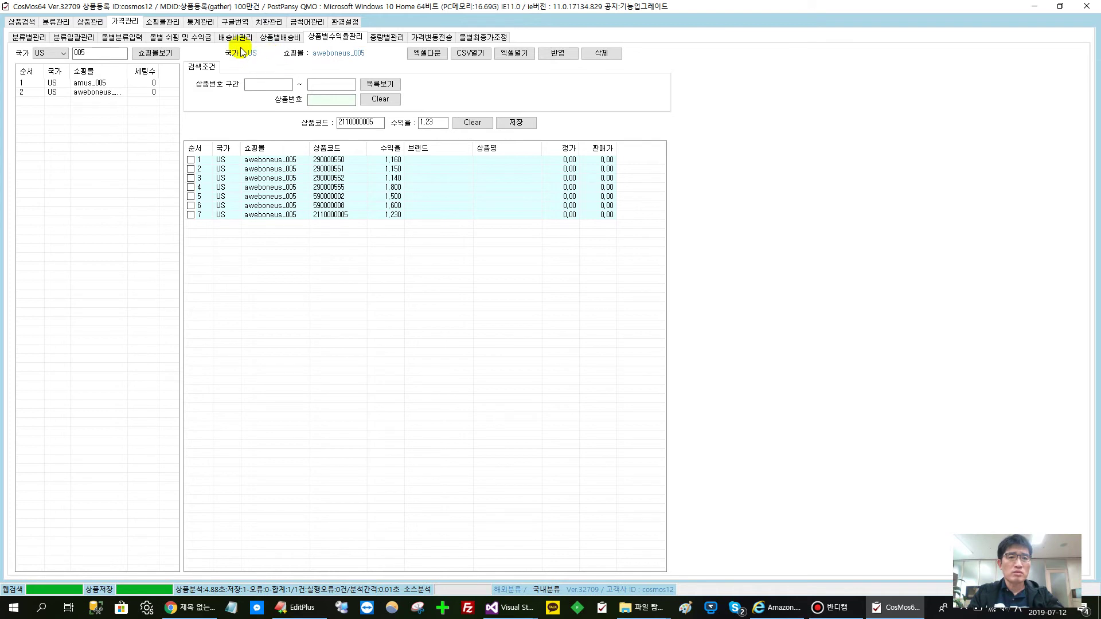
{"action": "left_click", "coordinate": [389, 38]}
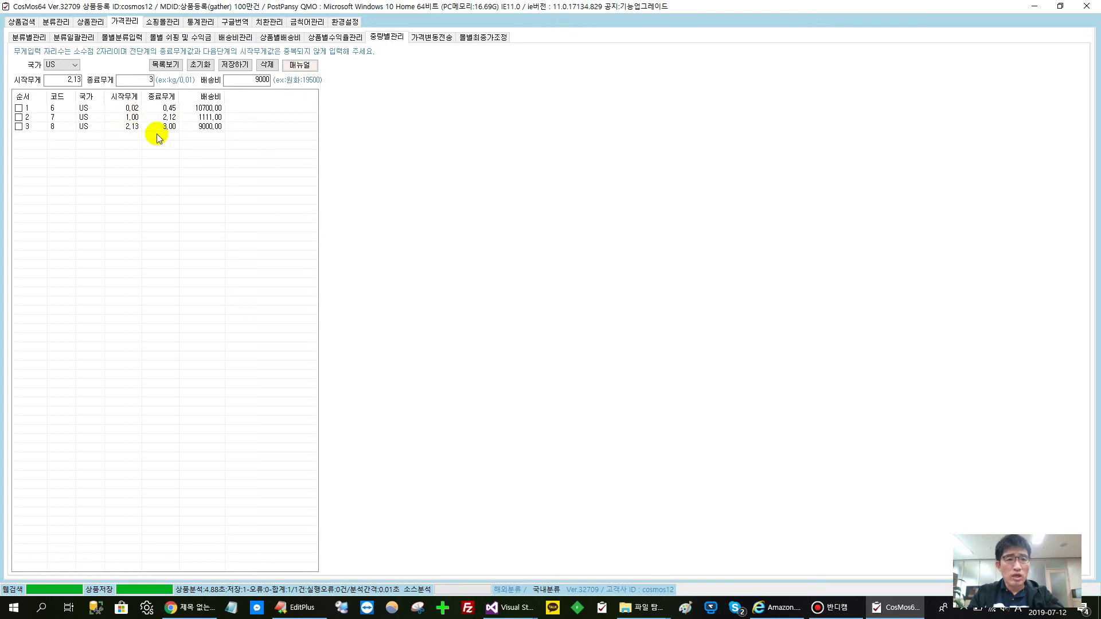
{"action": "left_click", "coordinate": [235, 37]}
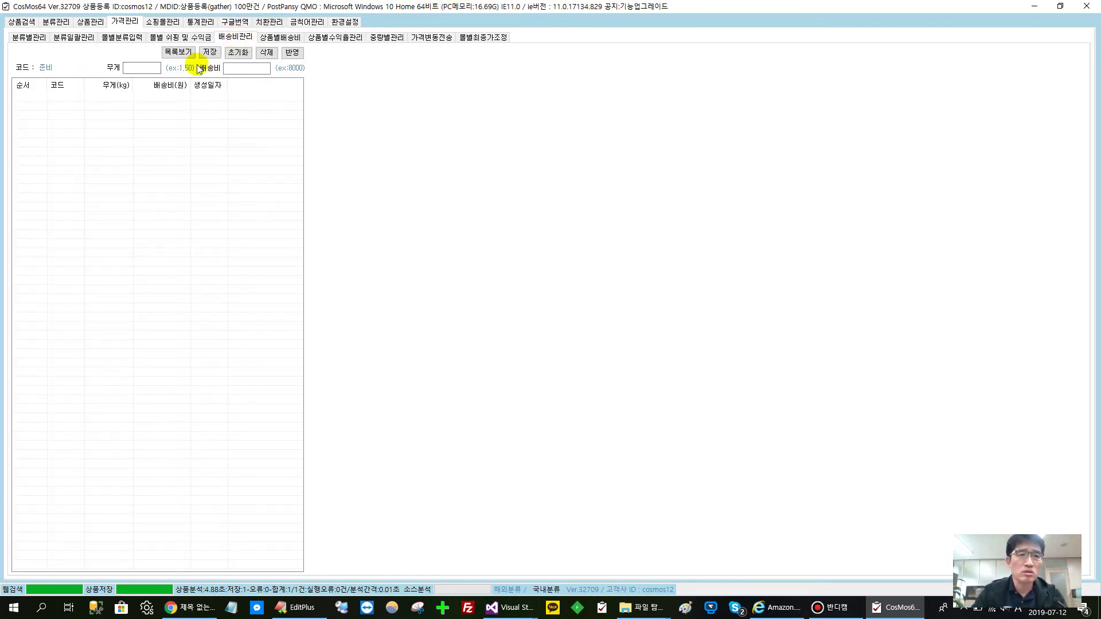
{"action": "left_click", "coordinate": [180, 55]}
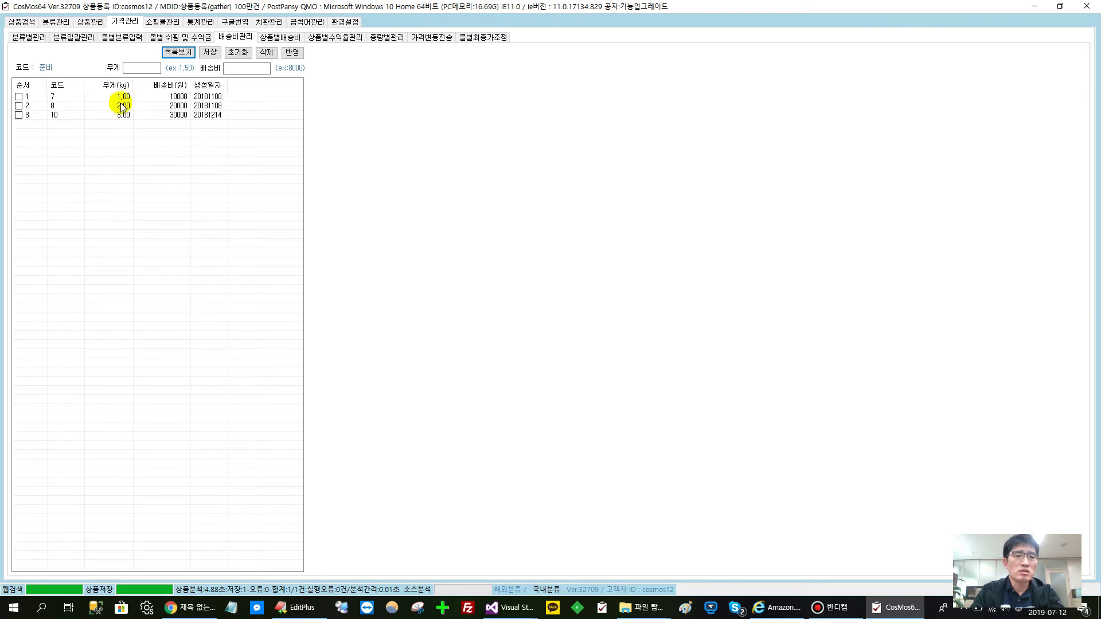
Step: Examine the weight (무게) and shipping fee (배송비) values in the Women2 category prices (분류별관리)
{"action": "left_click", "coordinate": [30, 37]}
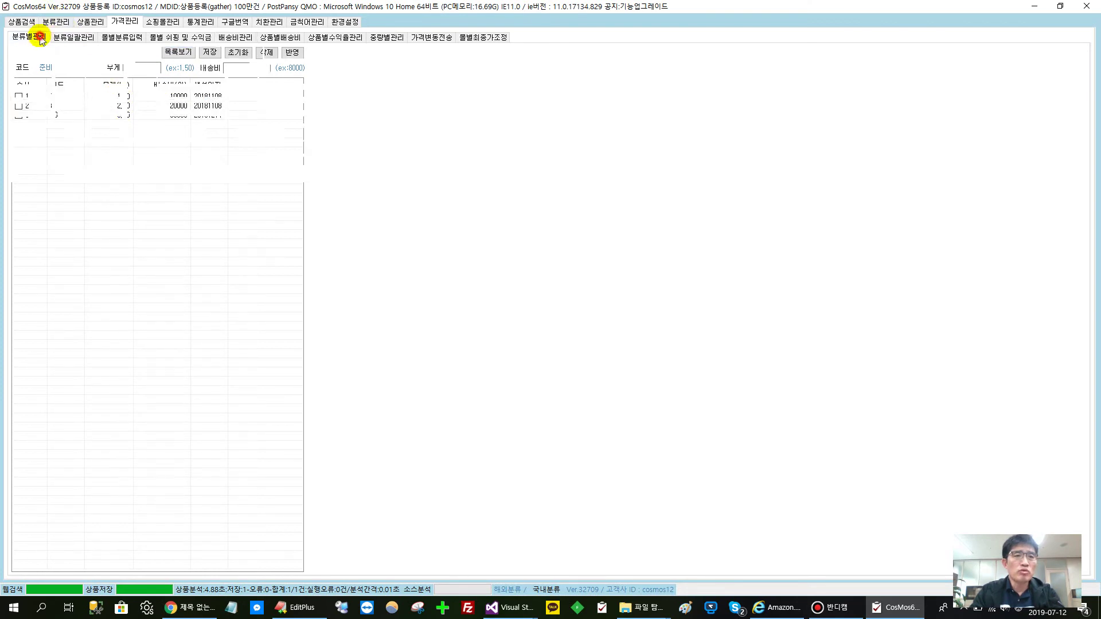
{"action": "double_click", "coordinate": [327, 66]}
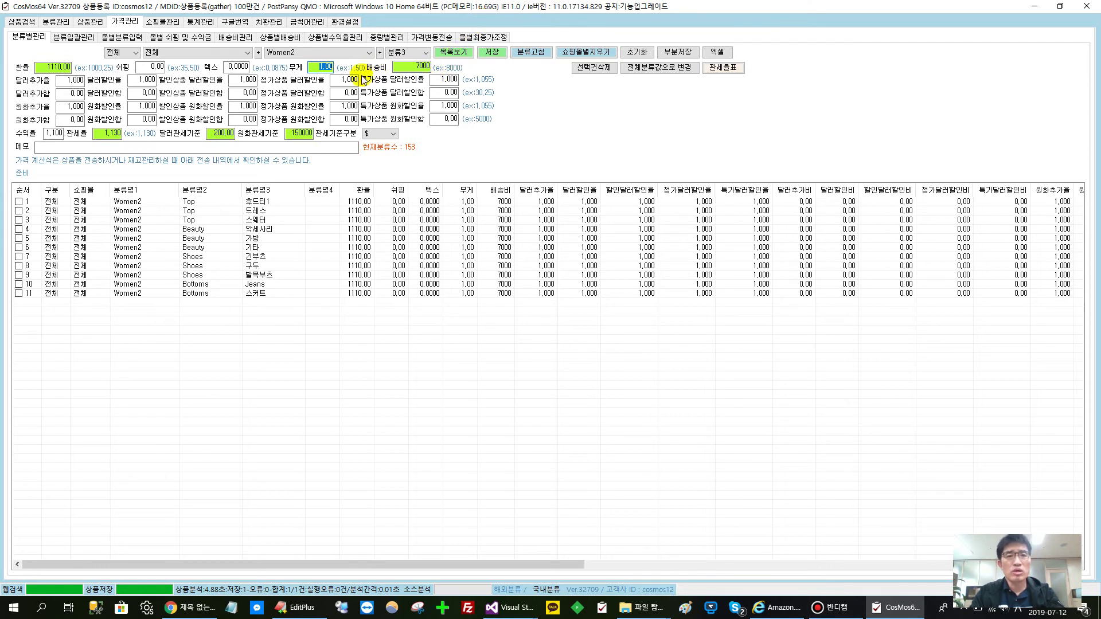
{"action": "left_click", "coordinate": [322, 67]}
{"action": "left_click_drag", "start_coordinate": [320, 67], "coordinate": [339, 67]}
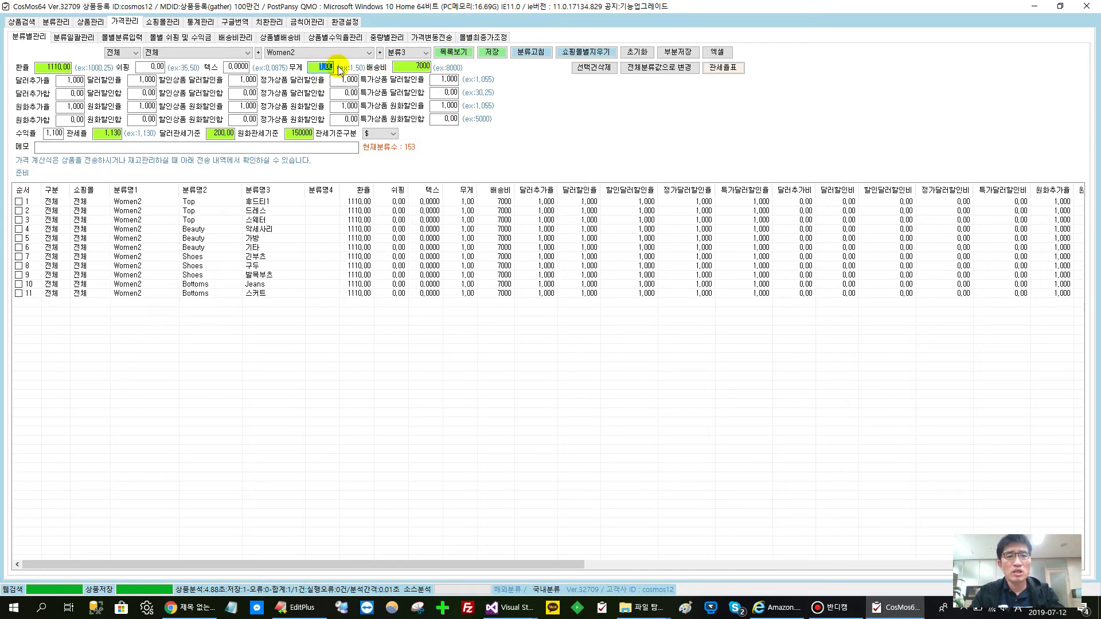
{"action": "left_click_drag", "start_coordinate": [413, 70], "coordinate": [436, 67]}
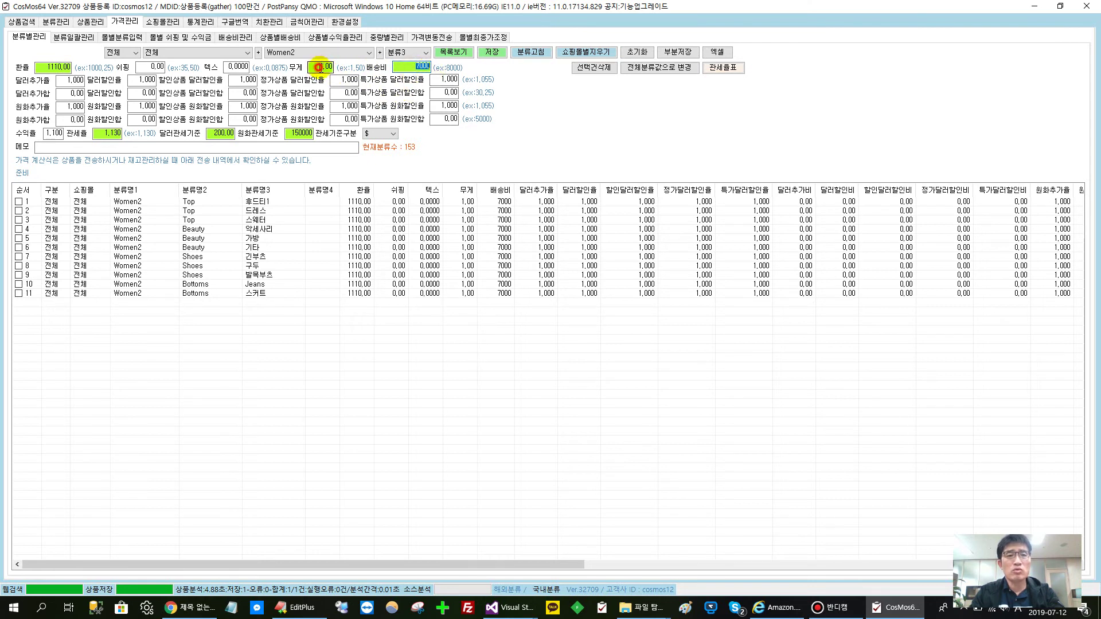
{"action": "left_click_drag", "start_coordinate": [318, 68], "coordinate": [334, 67]}
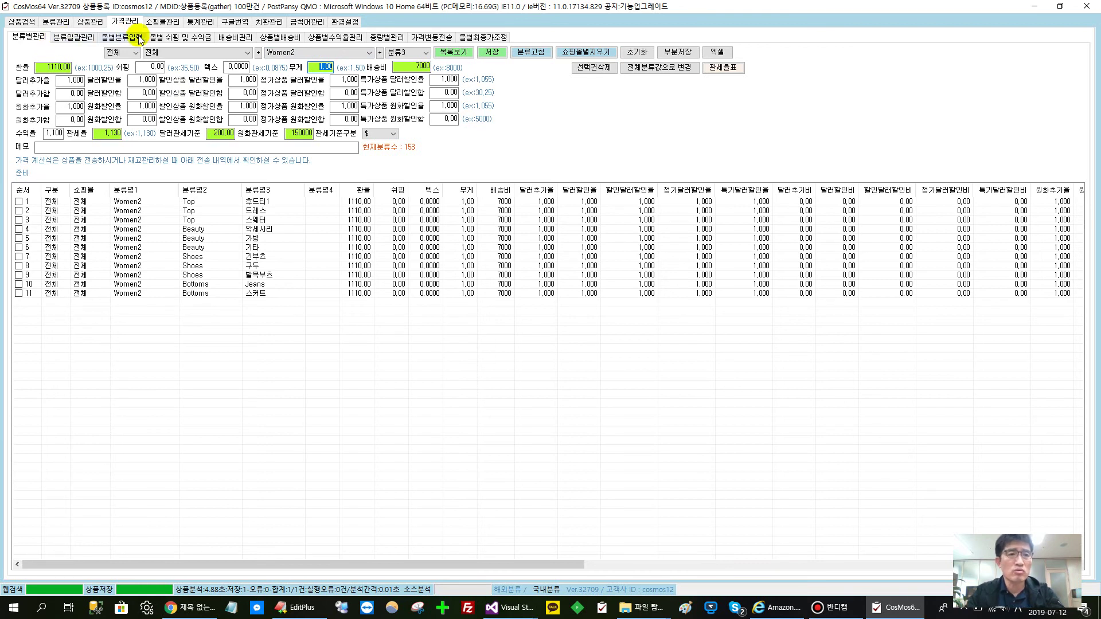
Step: Set the shipping fee (배송비) of the 1.00 kg weight entry to 6500 and save it
{"action": "left_click", "coordinate": [232, 38]}
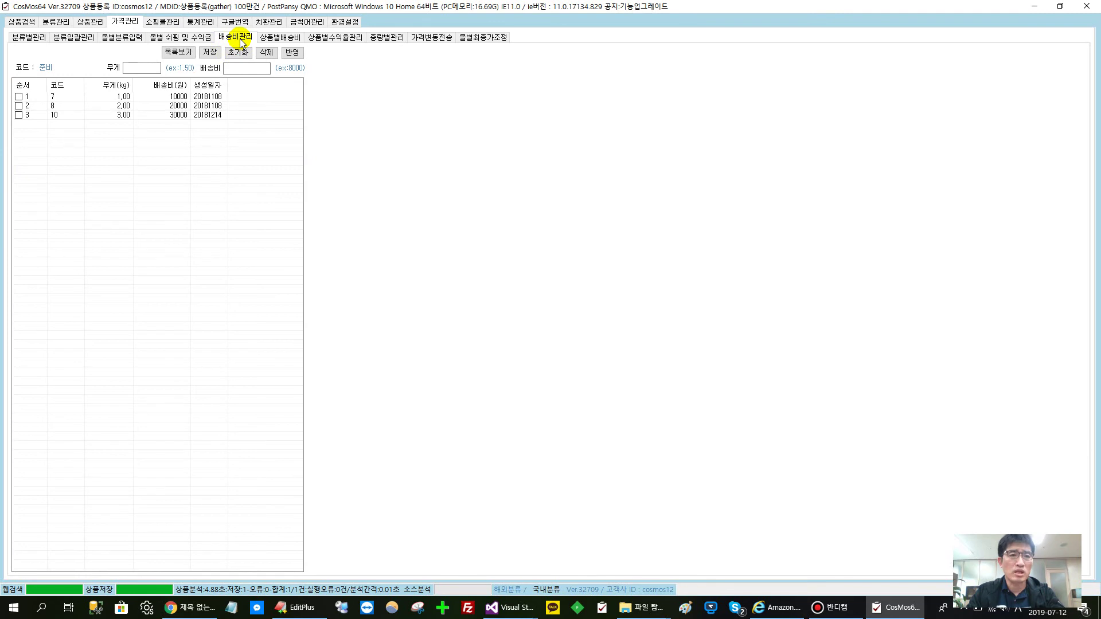
{"action": "left_click", "coordinate": [120, 97]}
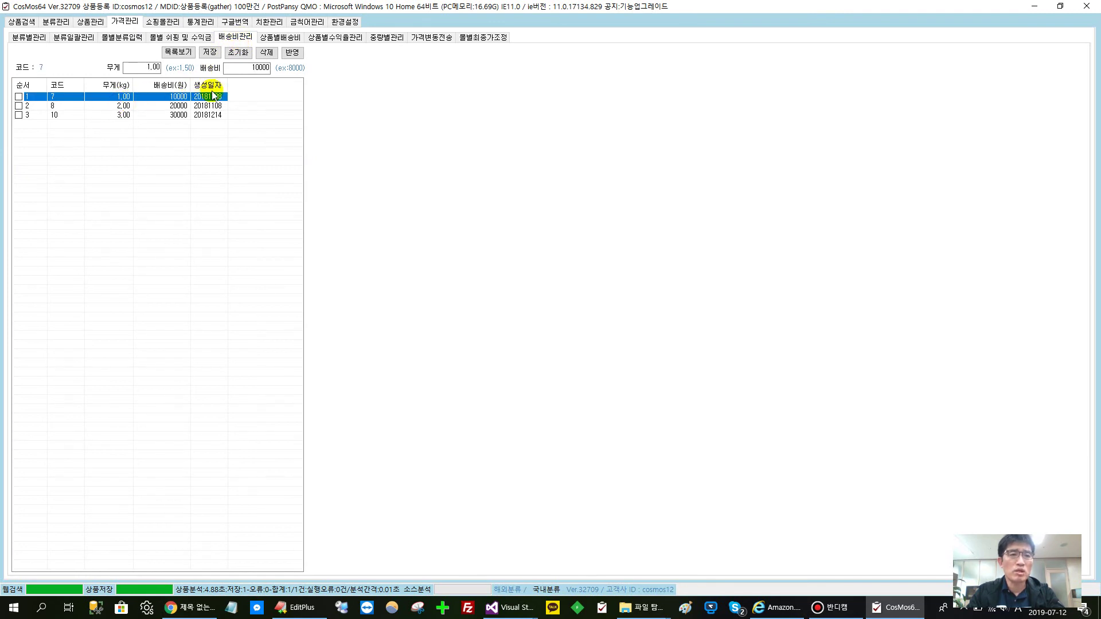
{"action": "double_click", "coordinate": [251, 69]}
{"action": "type", "text": "6500"}
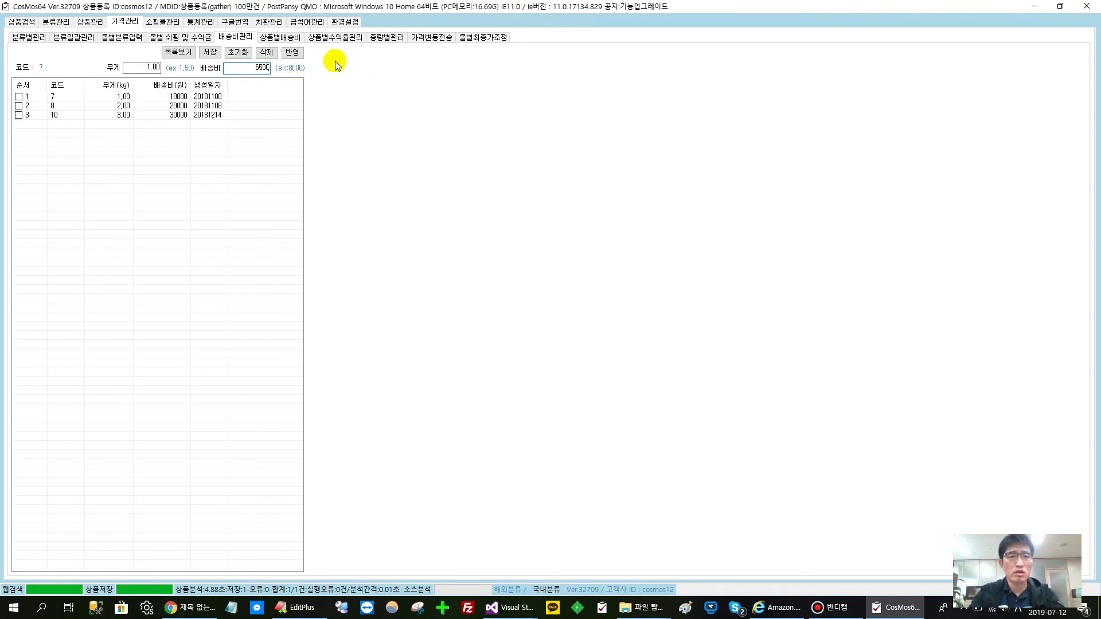
{"action": "left_click", "coordinate": [209, 52]}
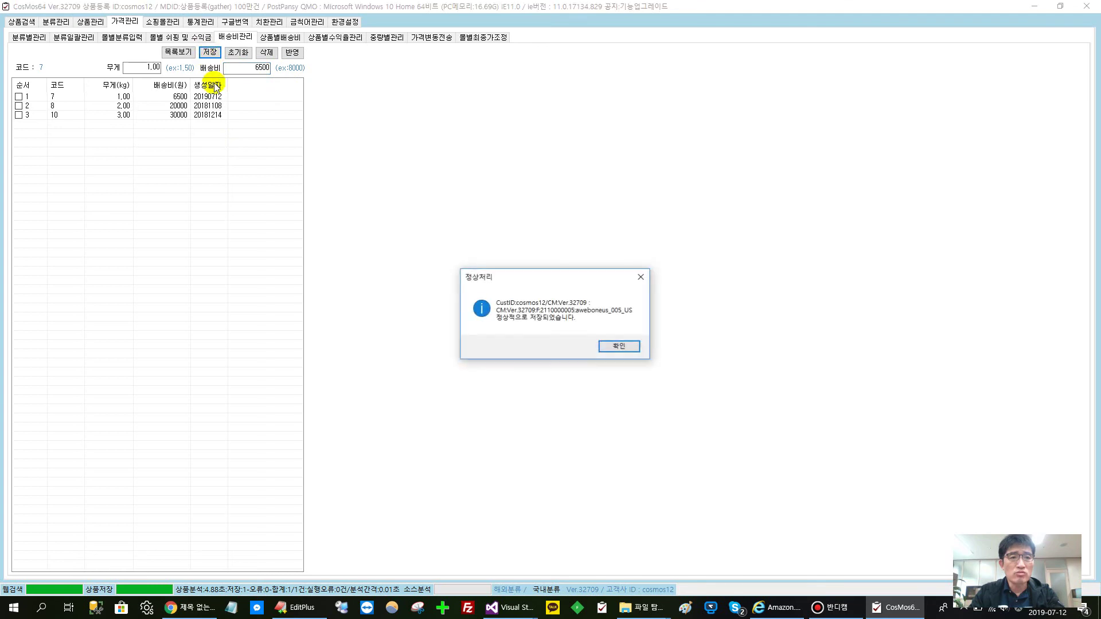
{"action": "left_click", "coordinate": [605, 346]}
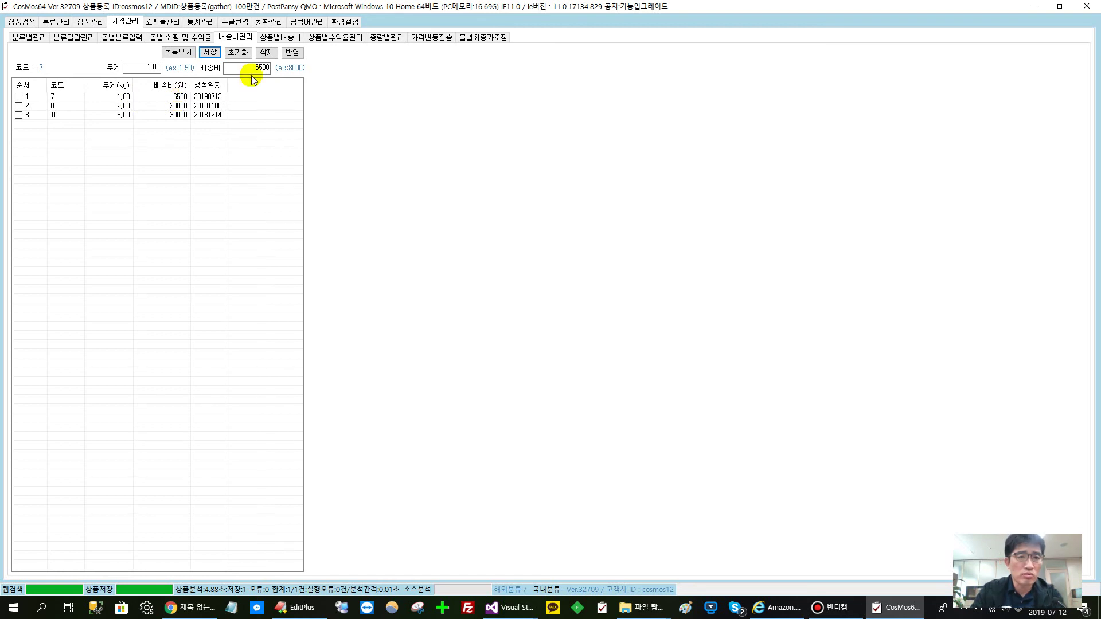
Step: Apply the listed weight-based shipping fees to the shipping fees of the category prices (반영)
{"action": "left_click", "coordinate": [292, 53]}
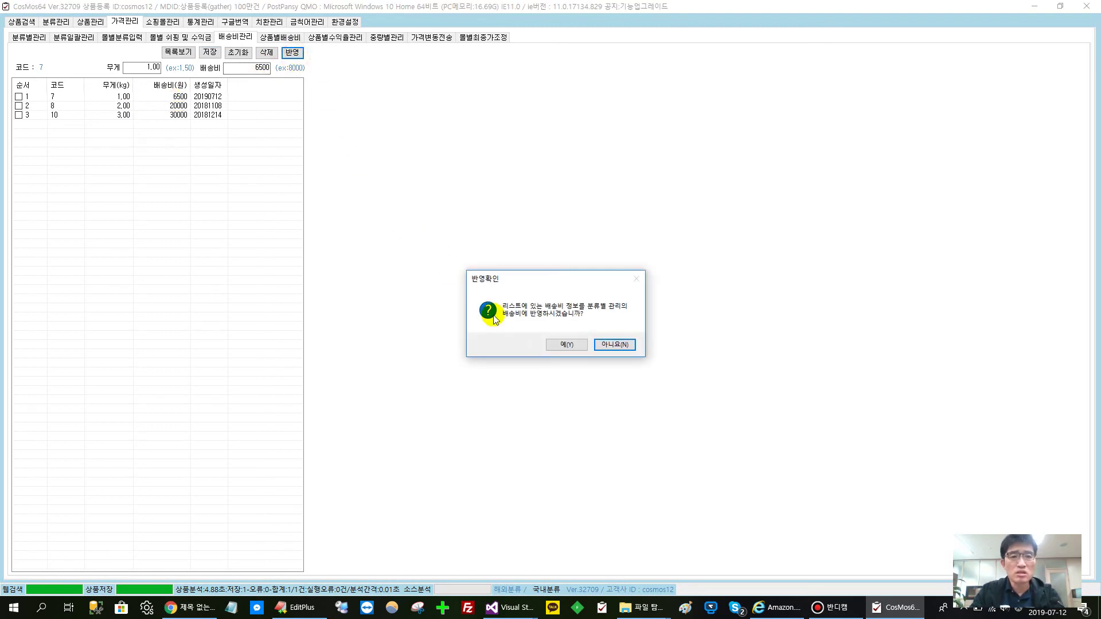
{"action": "left_click", "coordinate": [559, 344]}
{"action": "left_click", "coordinate": [618, 345]}
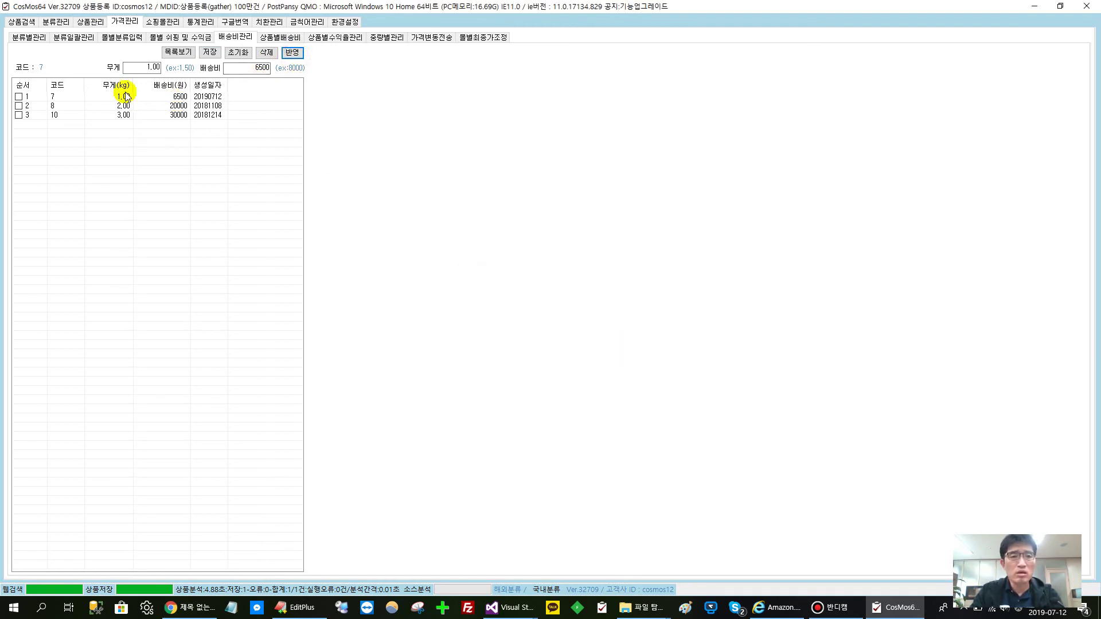
Step: Reload the Women2 category price list and check the shipping fee of the Top > 후드티1 category
{"action": "left_click", "coordinate": [28, 37]}
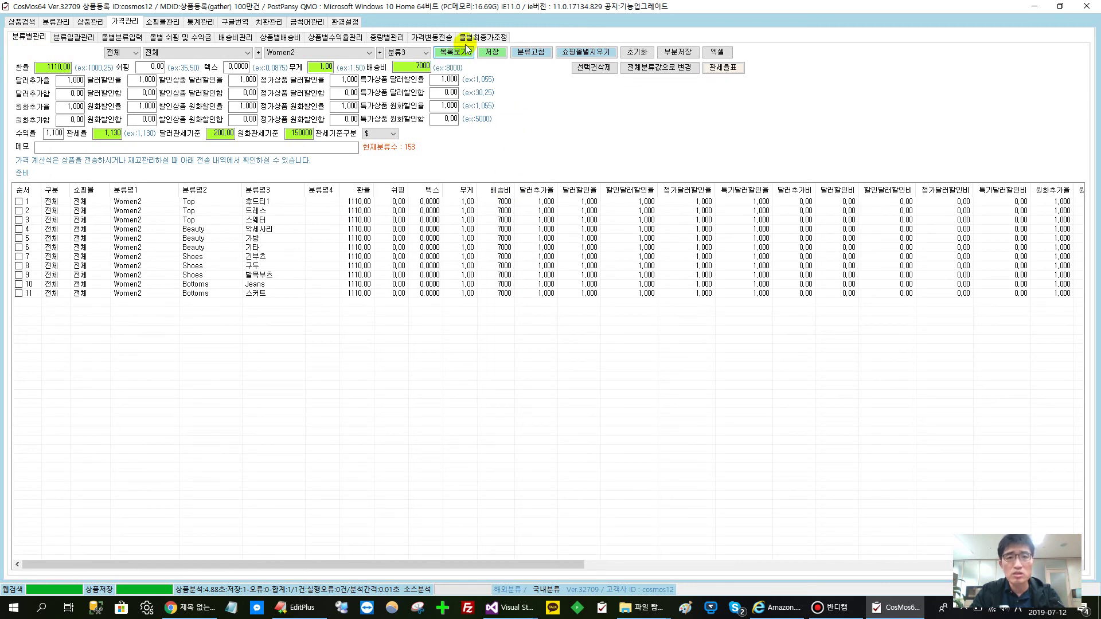
{"action": "left_click", "coordinate": [453, 52]}
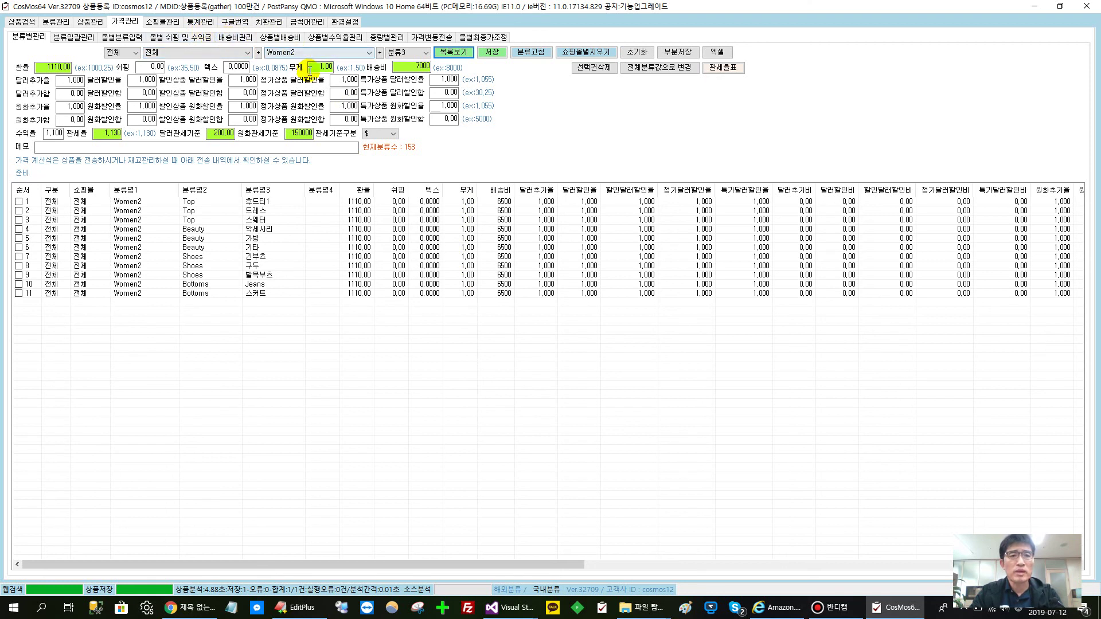
{"action": "left_click", "coordinate": [417, 66]}
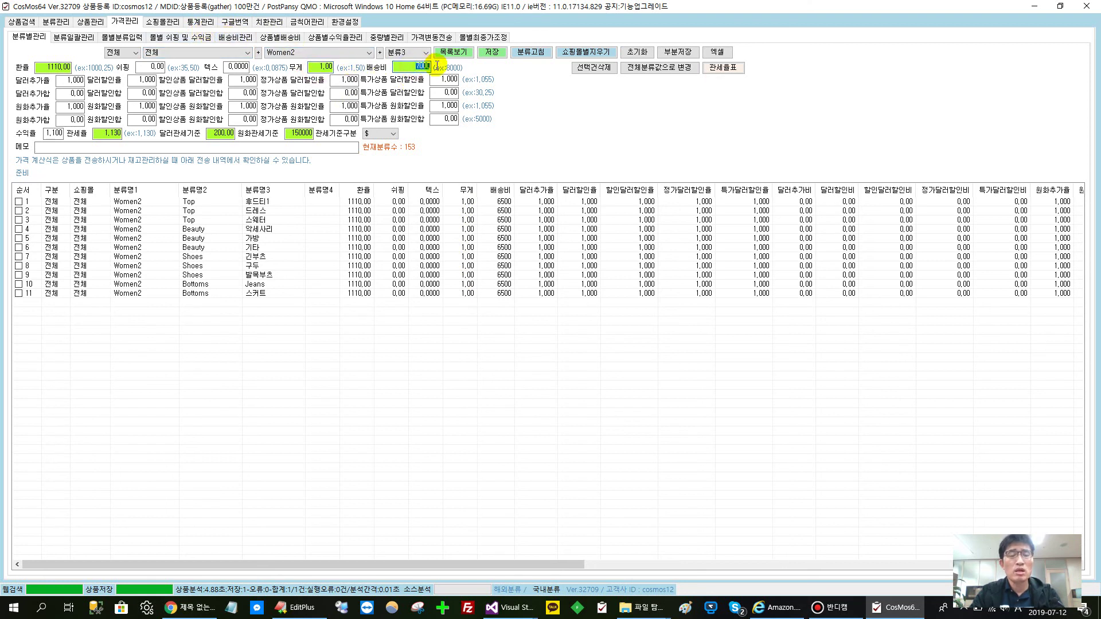
{"action": "left_click", "coordinate": [427, 202]}
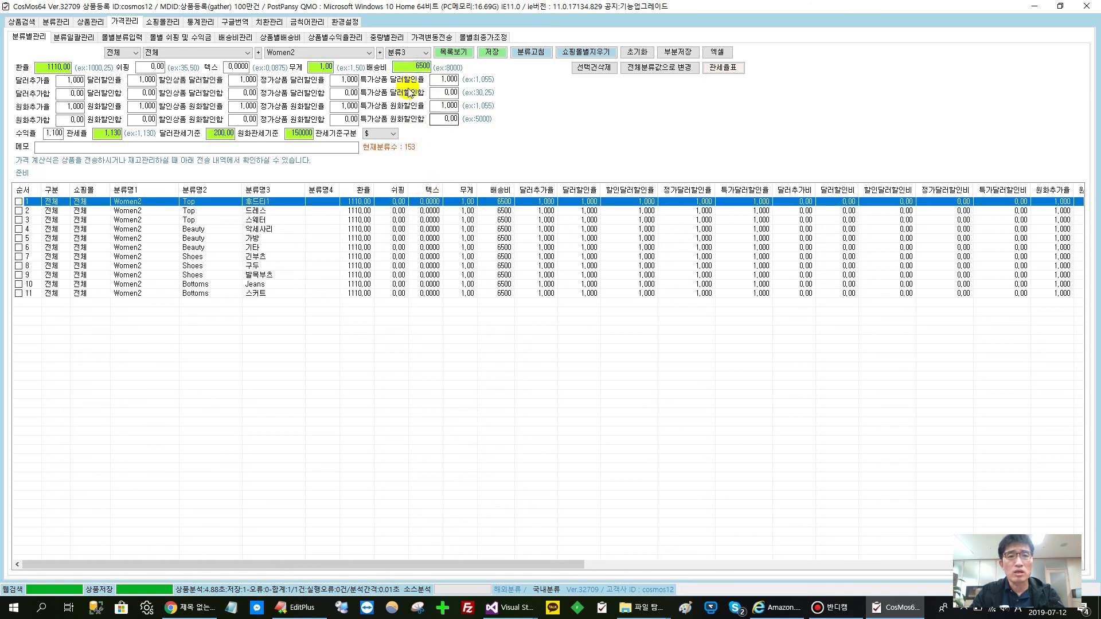
Step: Compare the weight-based fee list with the category prices, and check the origin (원산지) value in the luggage product record
{"action": "left_click", "coordinate": [235, 38]}
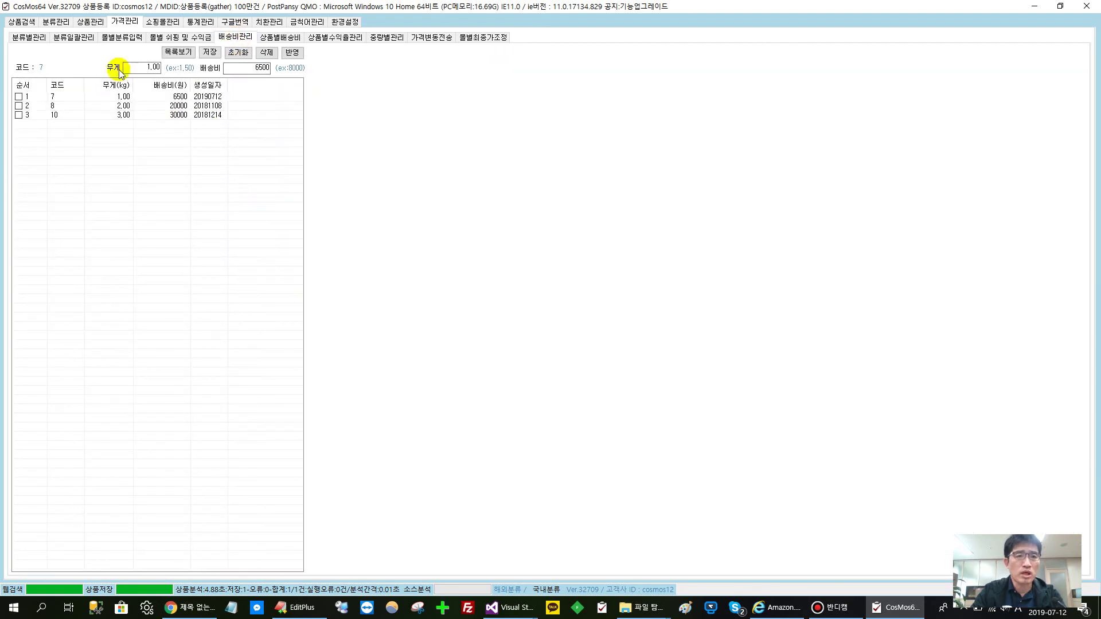
{"action": "left_click", "coordinate": [28, 36]}
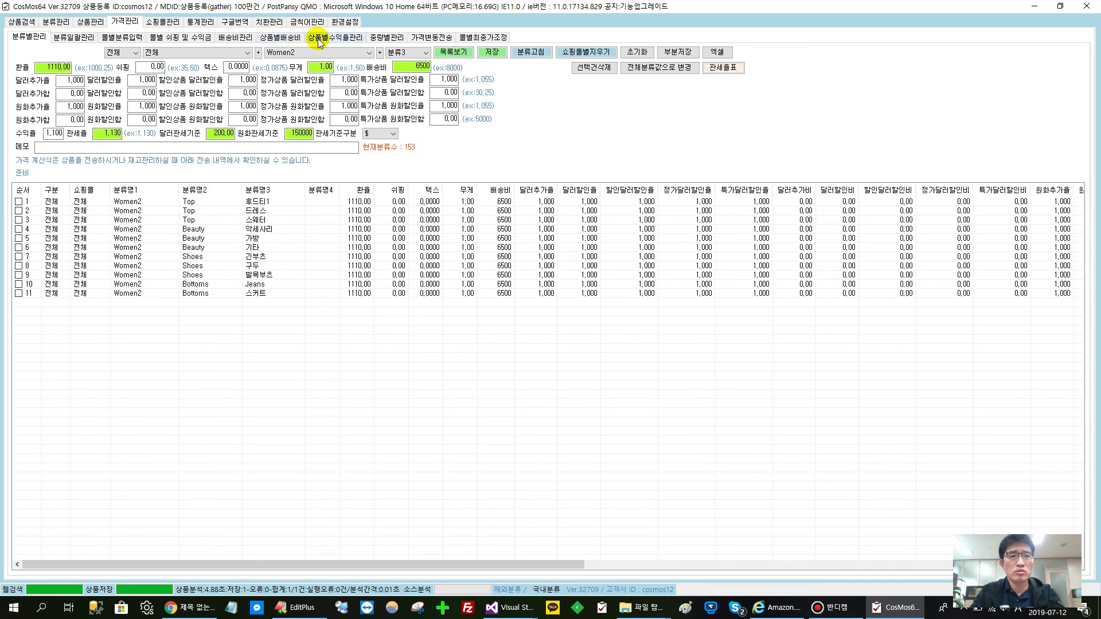
{"action": "left_click", "coordinate": [90, 23]}
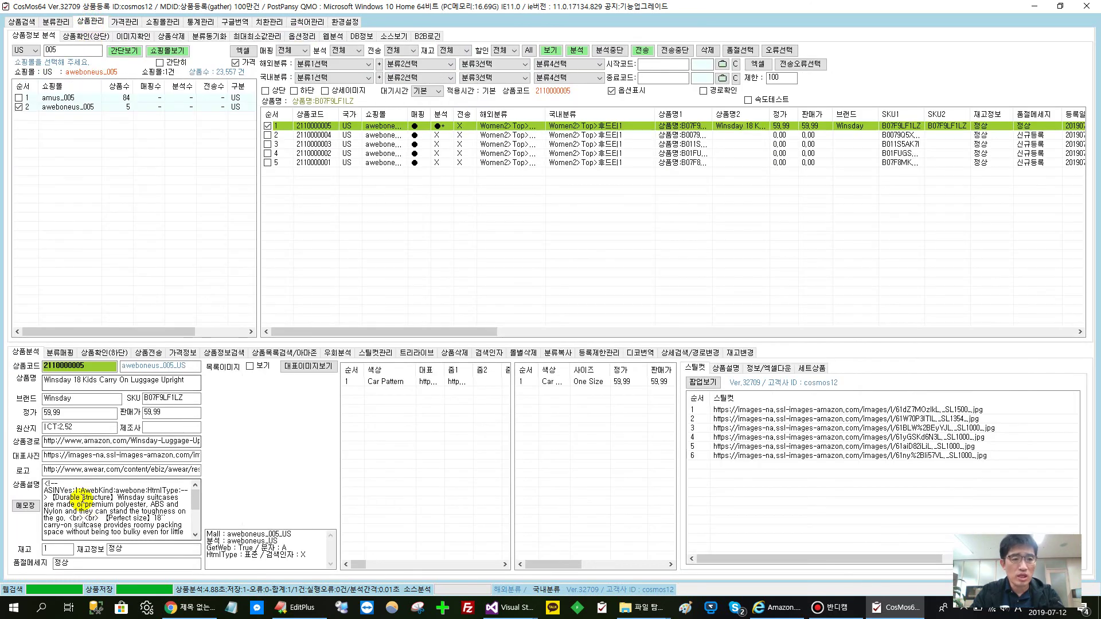
{"action": "left_click", "coordinate": [84, 427]}
{"action": "left_click_drag", "start_coordinate": [85, 428], "coordinate": [2, 417]}
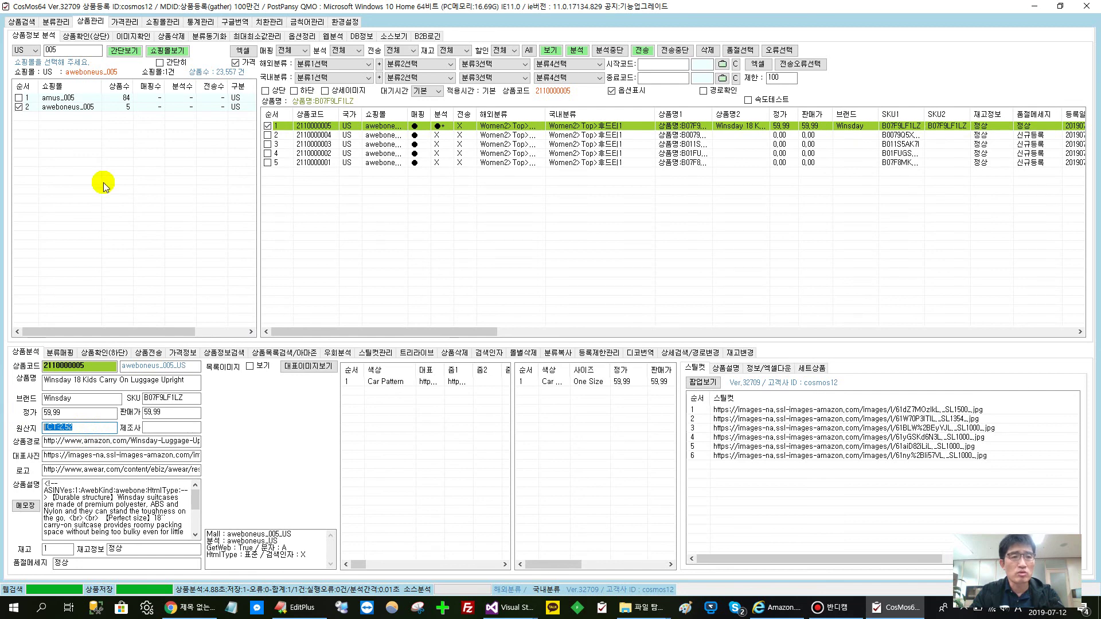
{"action": "left_click", "coordinate": [55, 22]}
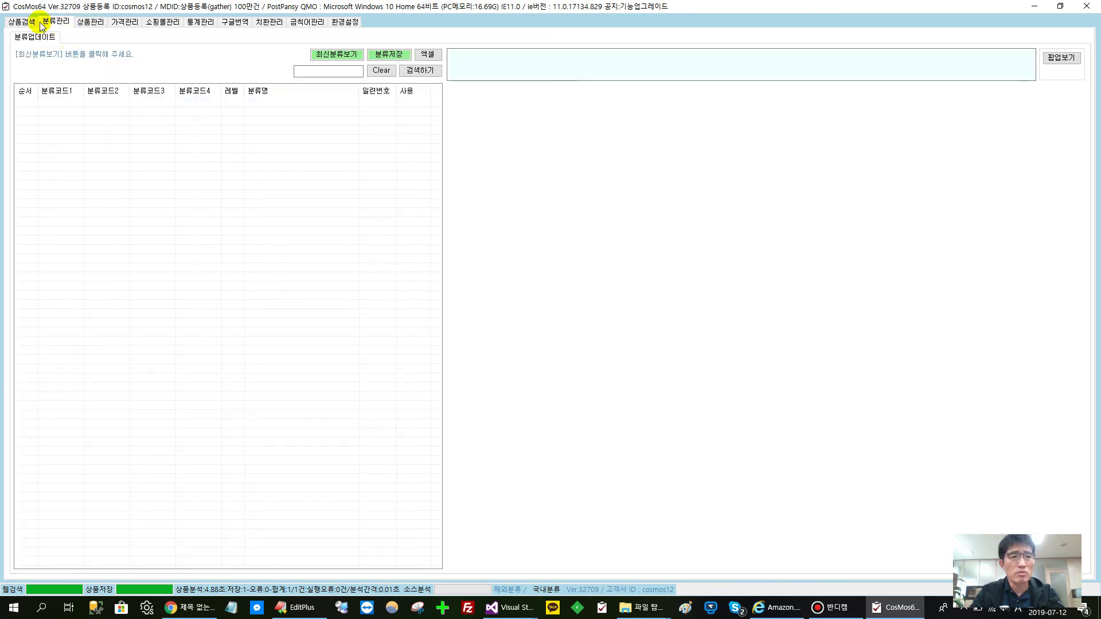
{"action": "left_click", "coordinate": [90, 22]}
{"action": "left_click", "coordinate": [124, 22]}
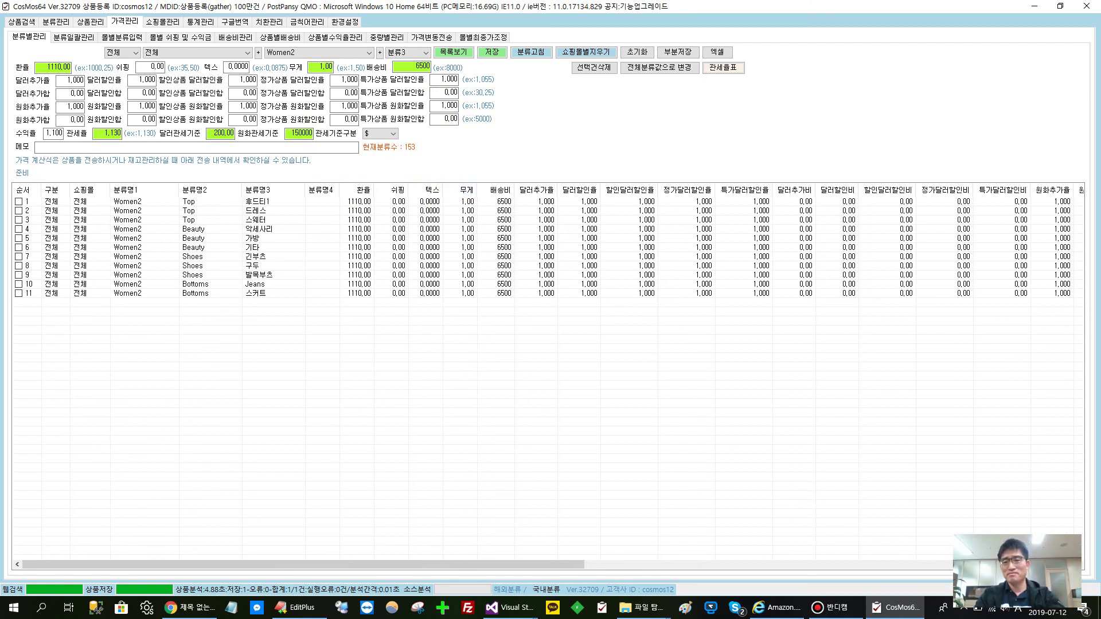
{"action": "left_click", "coordinate": [809, 607]}
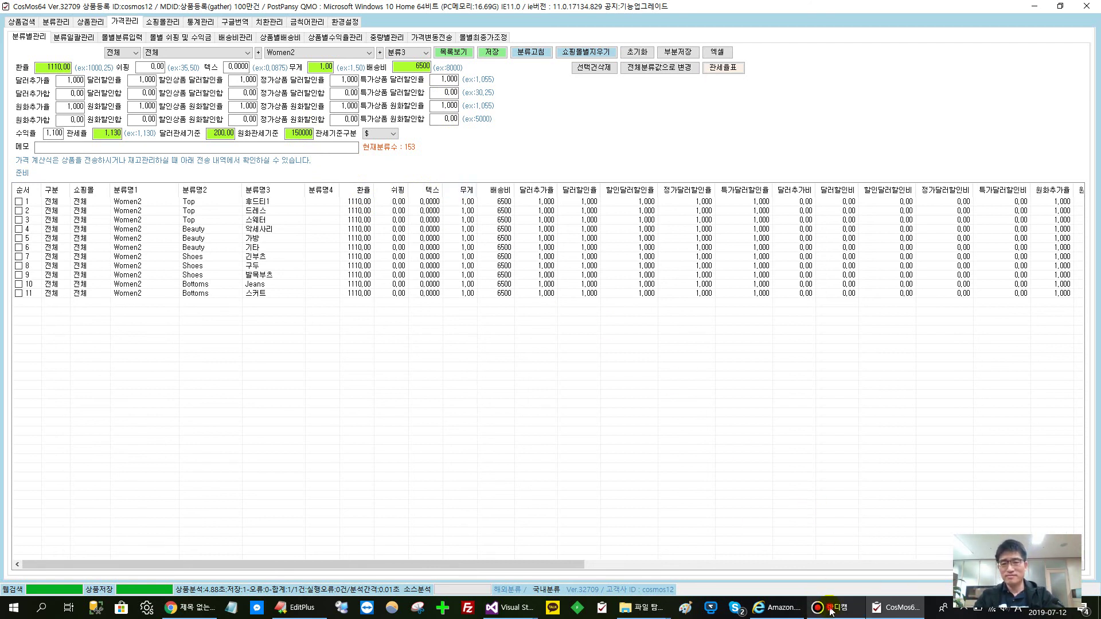